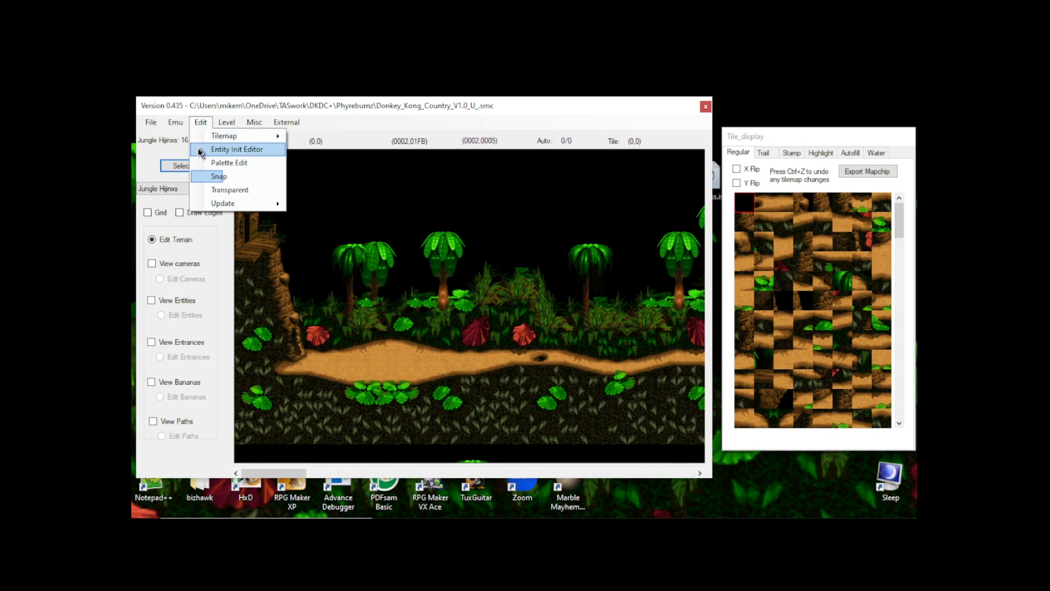
Step: Shift the hue of the whole BG palette to 282 in the Palette Editor and write the change
click(224, 163)
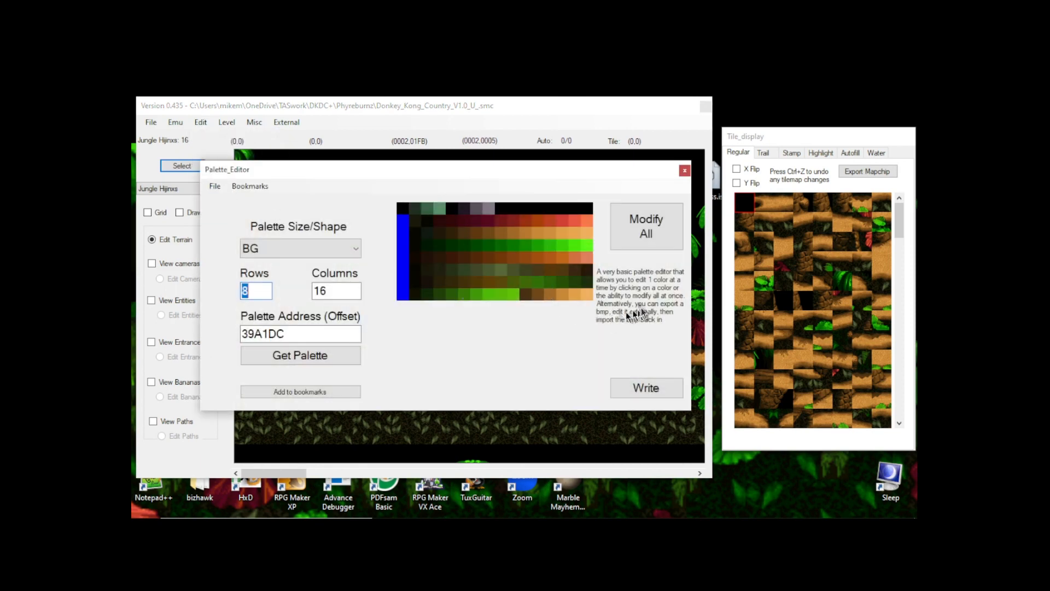
click(623, 224)
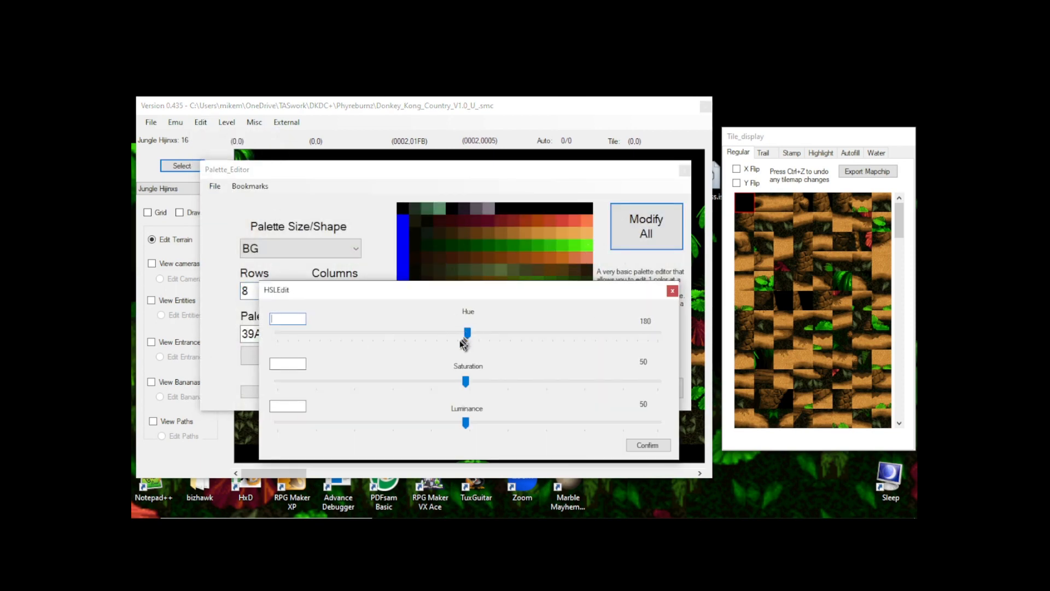
drag(468, 334, 574, 335)
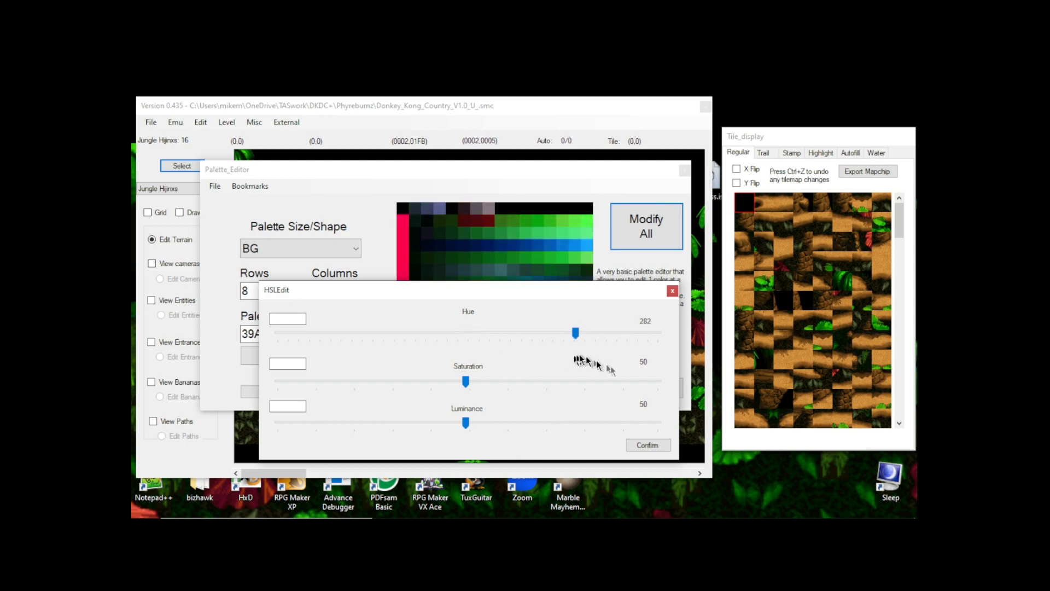
click(651, 445)
click(654, 390)
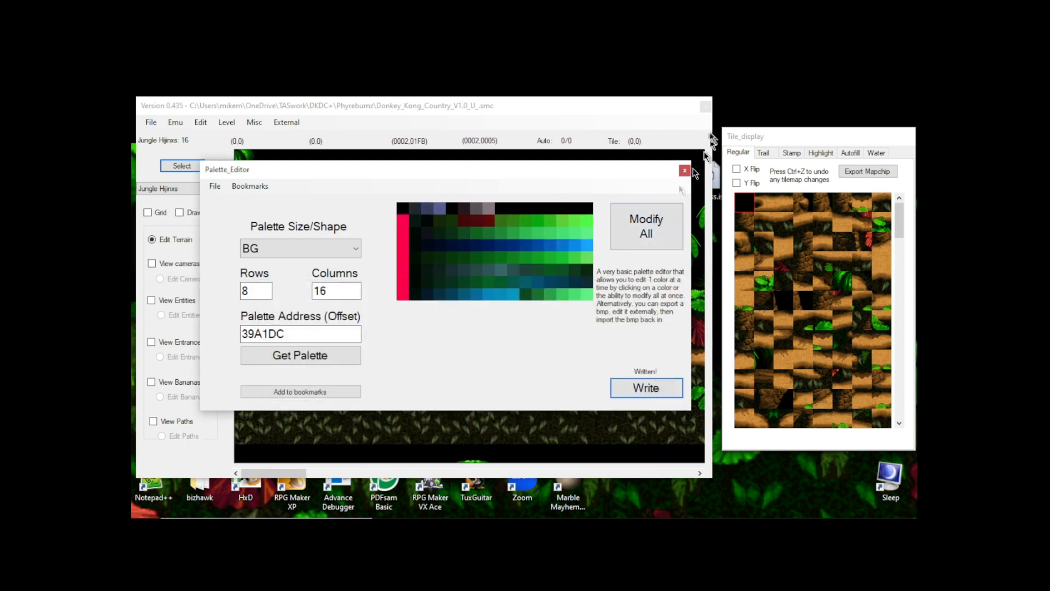
click(684, 171)
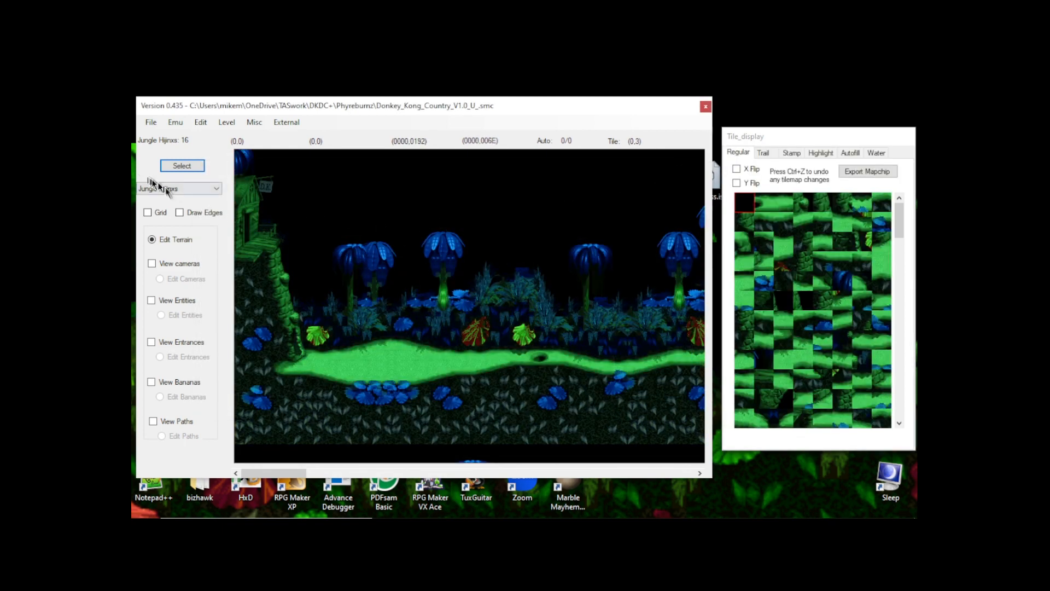
Step: Load the Ropey Rampage level to check its colors, and return to Jungle Hijinxs
click(189, 188)
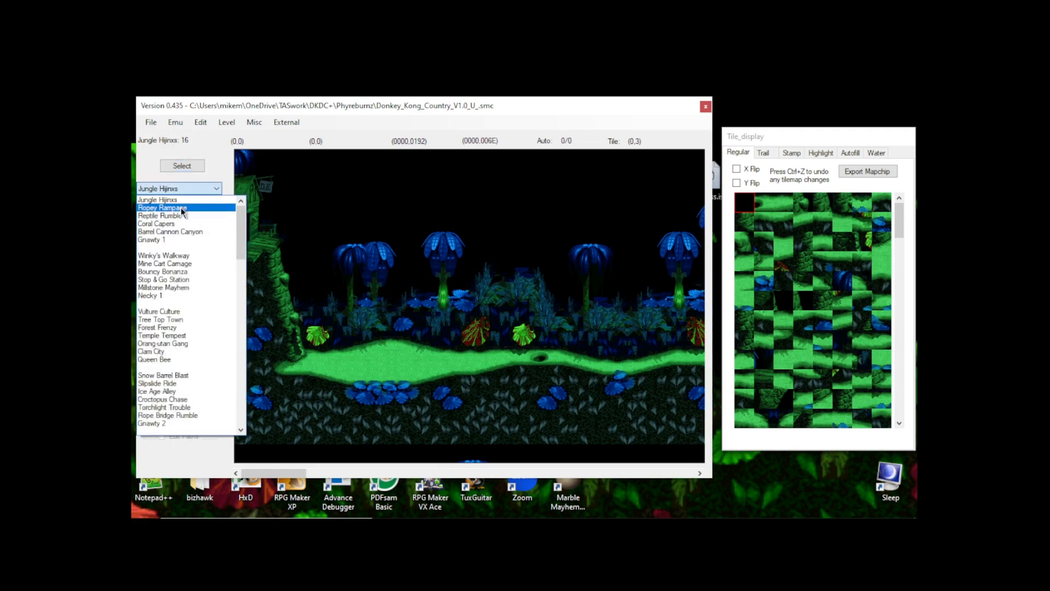
click(185, 205)
click(194, 166)
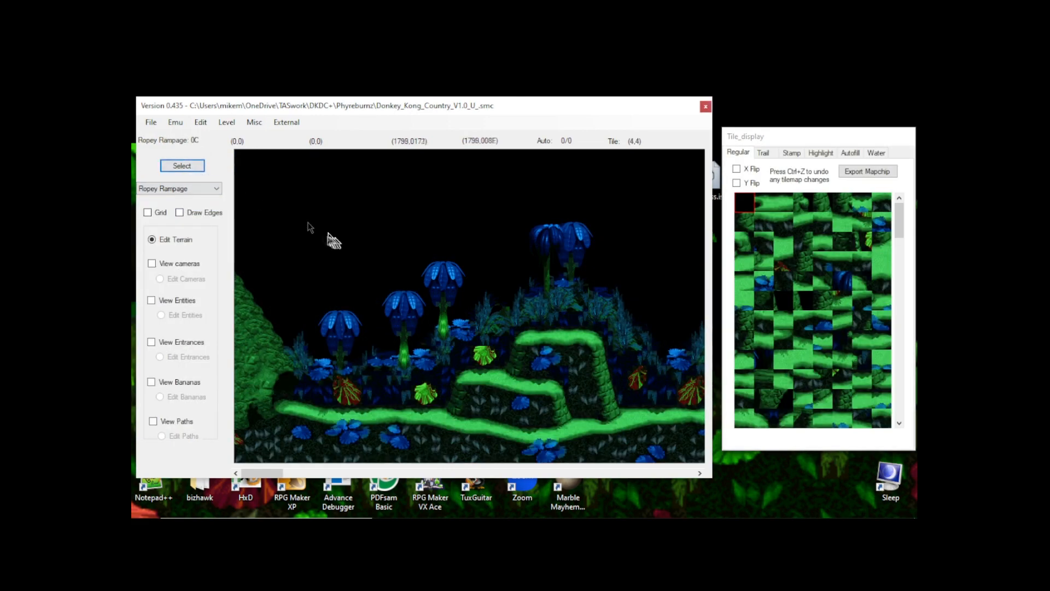
click(201, 188)
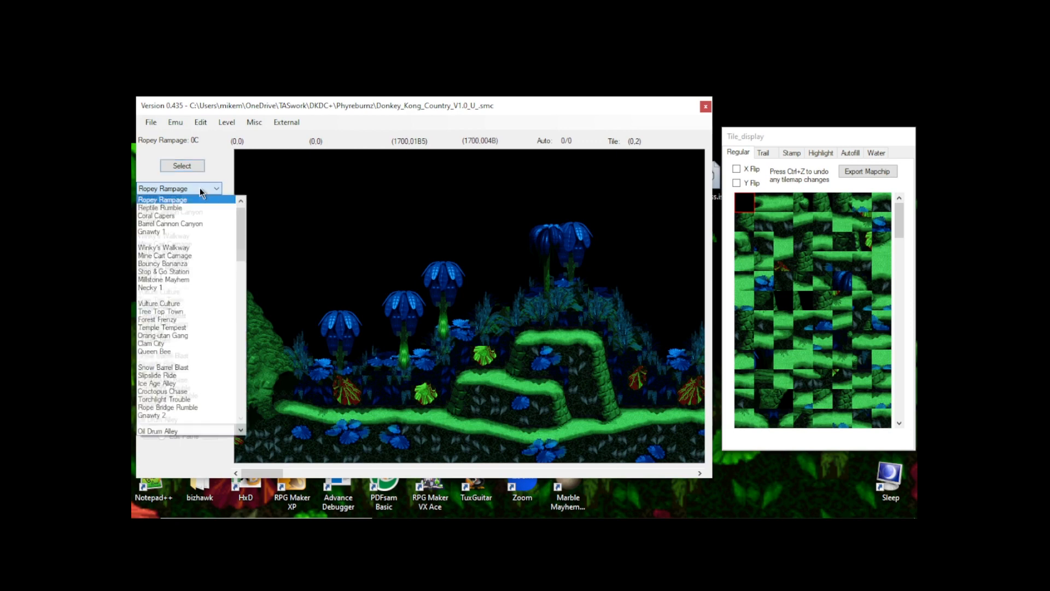
click(191, 202)
click(182, 165)
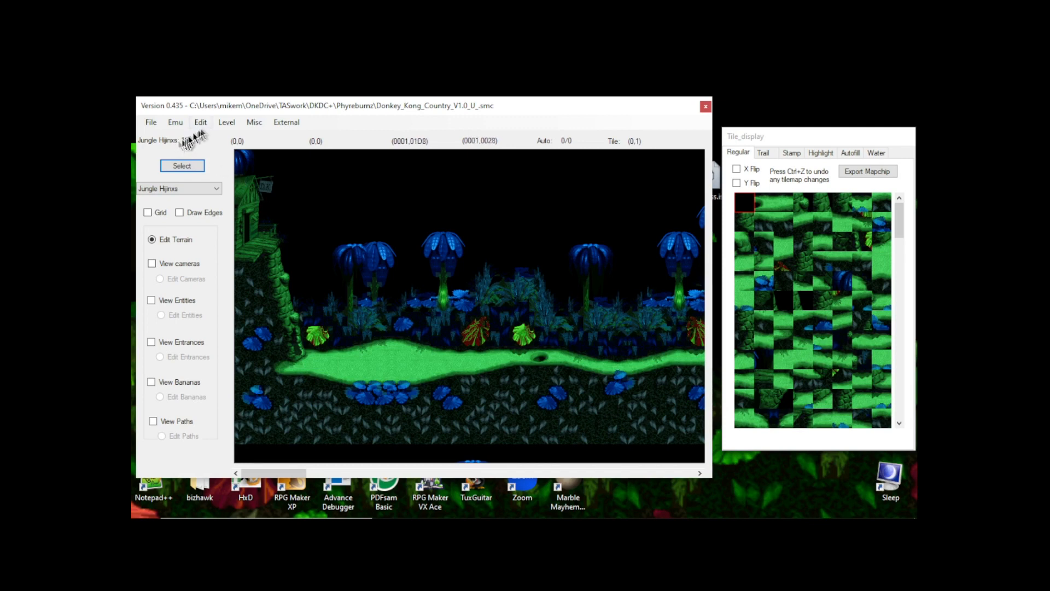
Step: Open Color Math Control for Jungle Hijinxs and read through the 2131h register bit reference
click(226, 122)
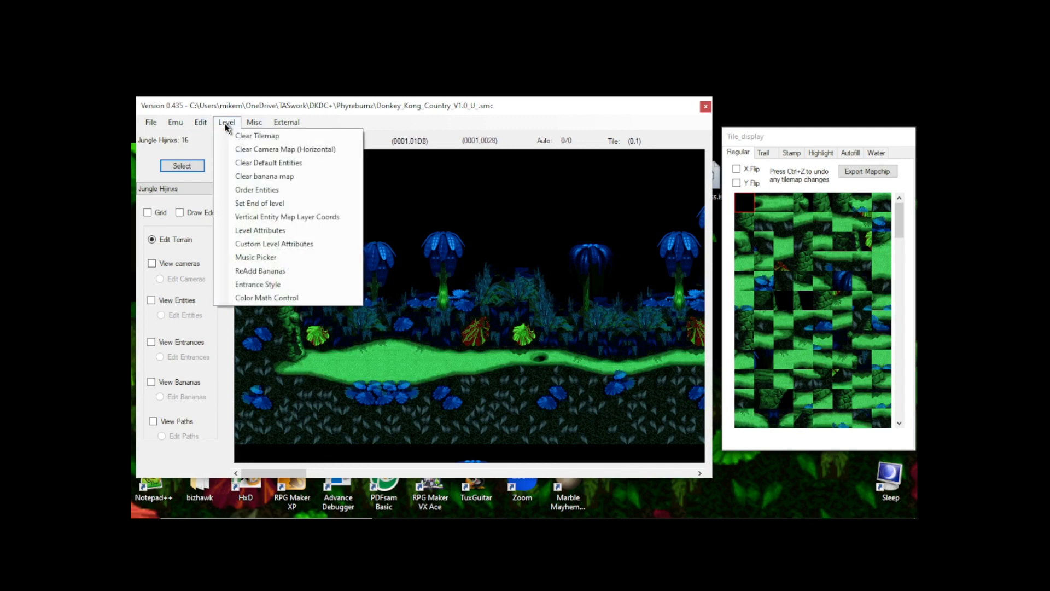
click(225, 125)
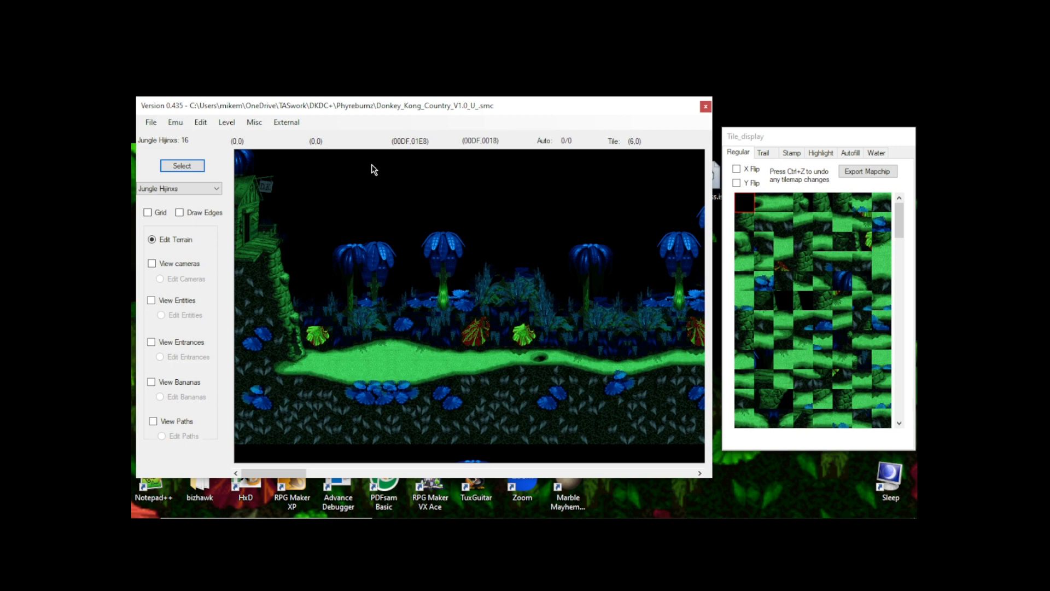
click(254, 122)
mouse_move(226, 125)
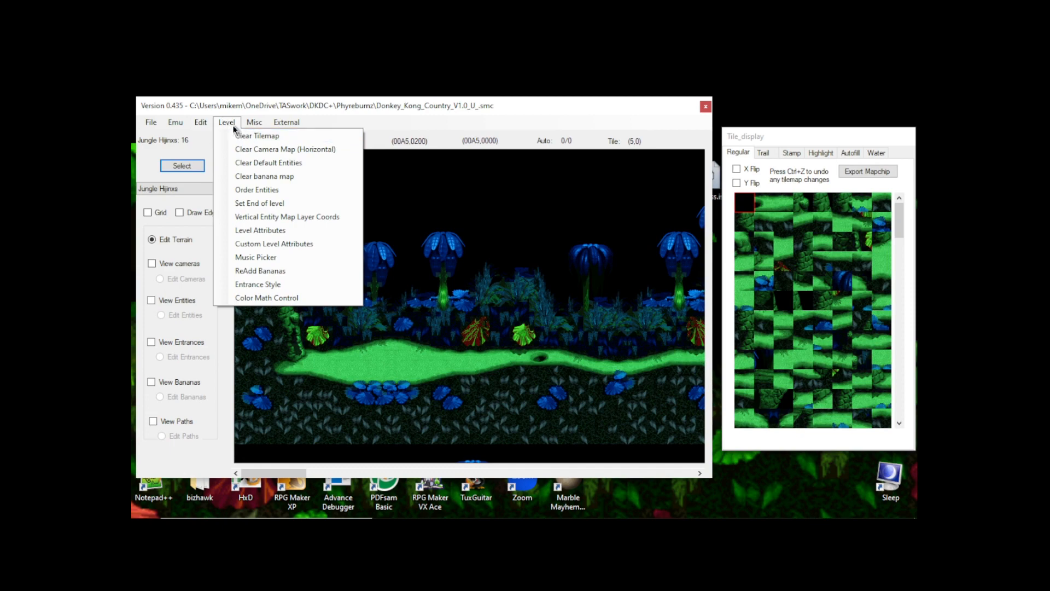
click(268, 297)
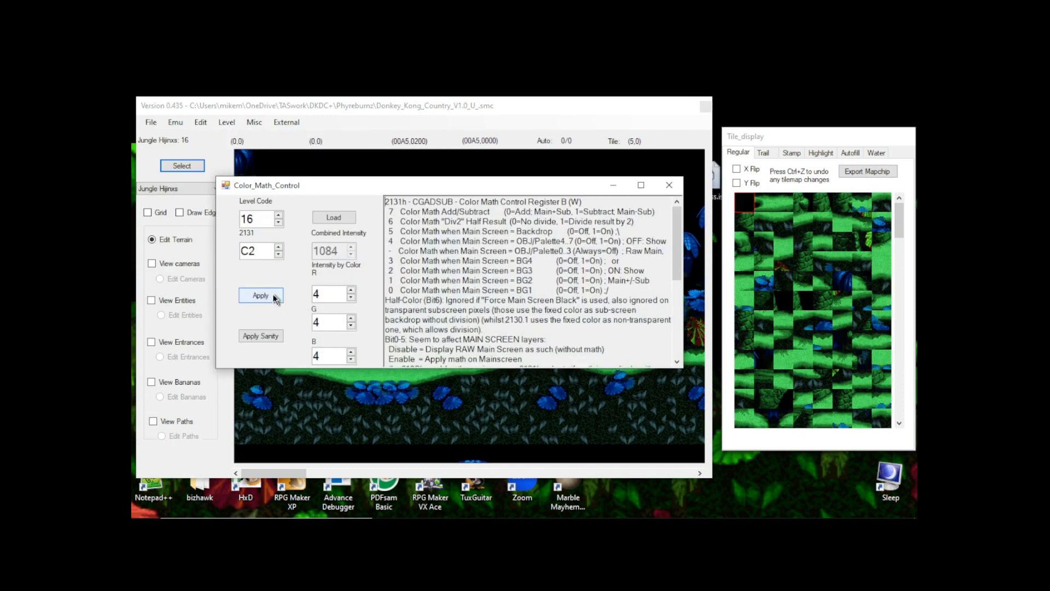
scroll(441, 265, down, 5)
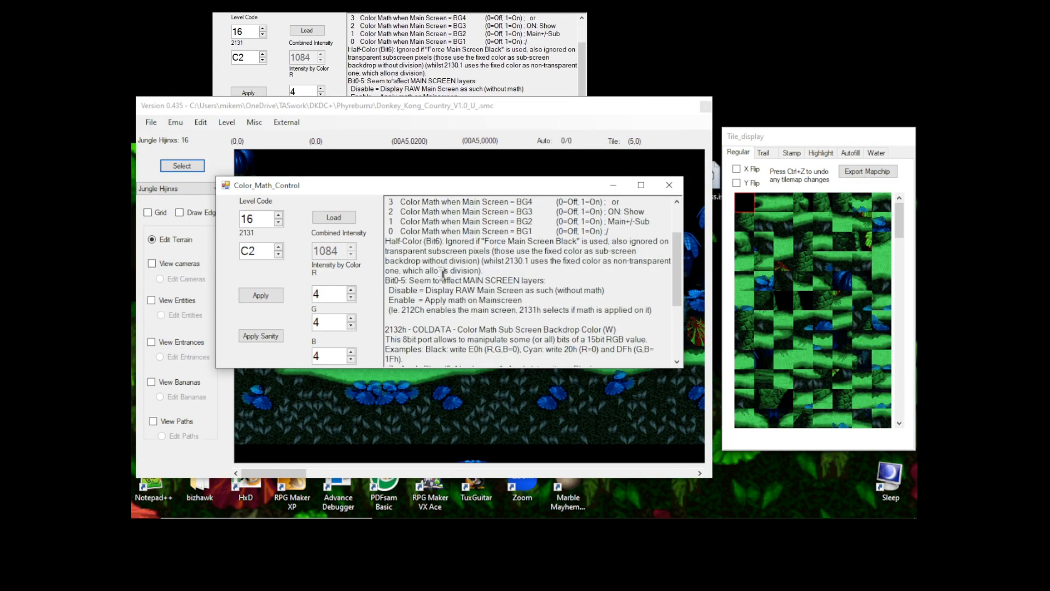
scroll(443, 276, up, 5)
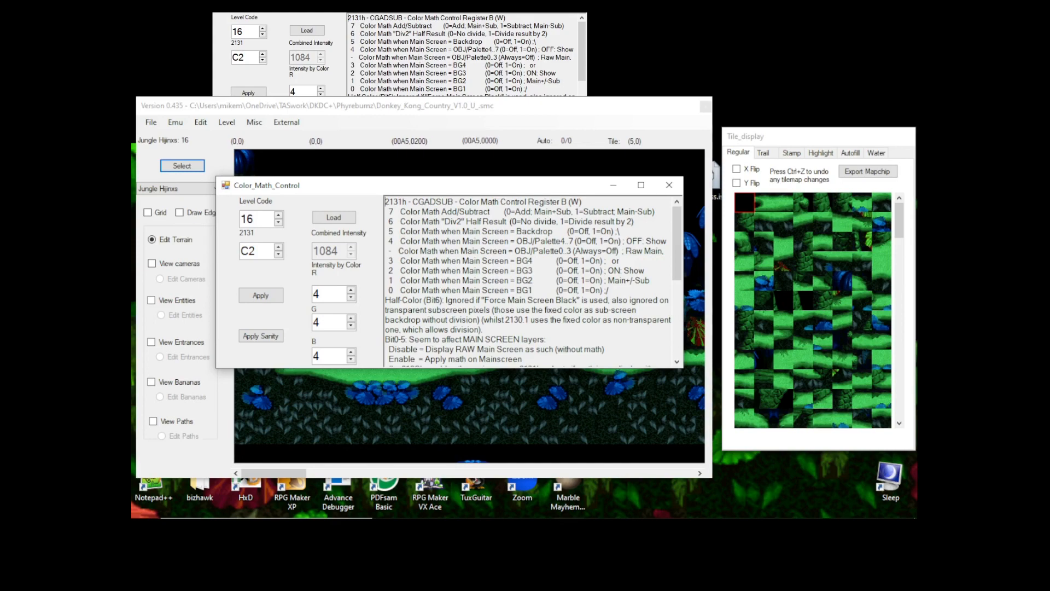
Step: Switch to Microsoft Whiteboard to view the bit numbering, and convert hexadecimal 84 to binary in Calculator
click(514, 526)
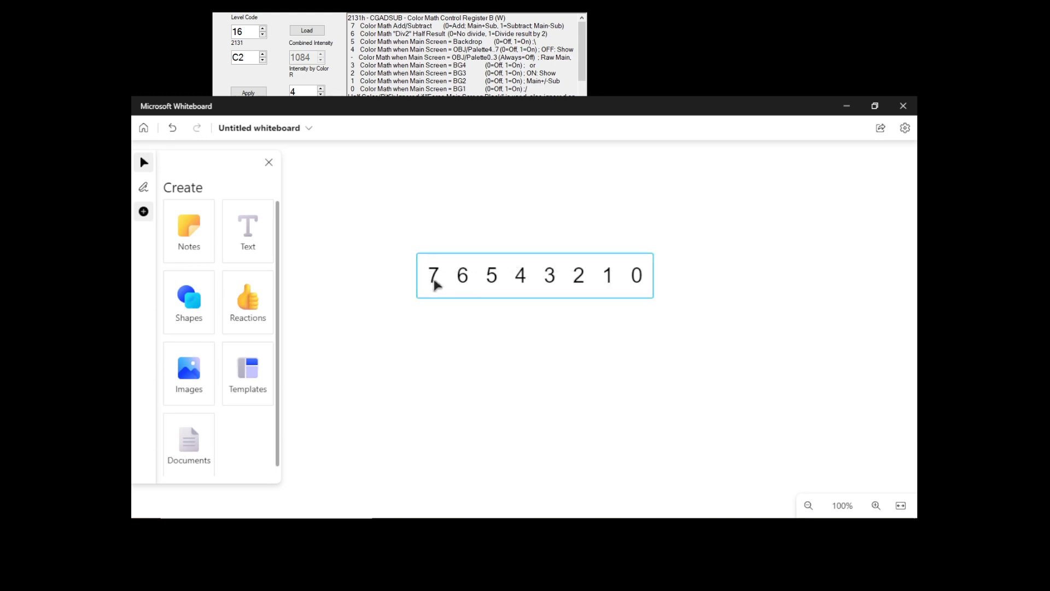
click(524, 527)
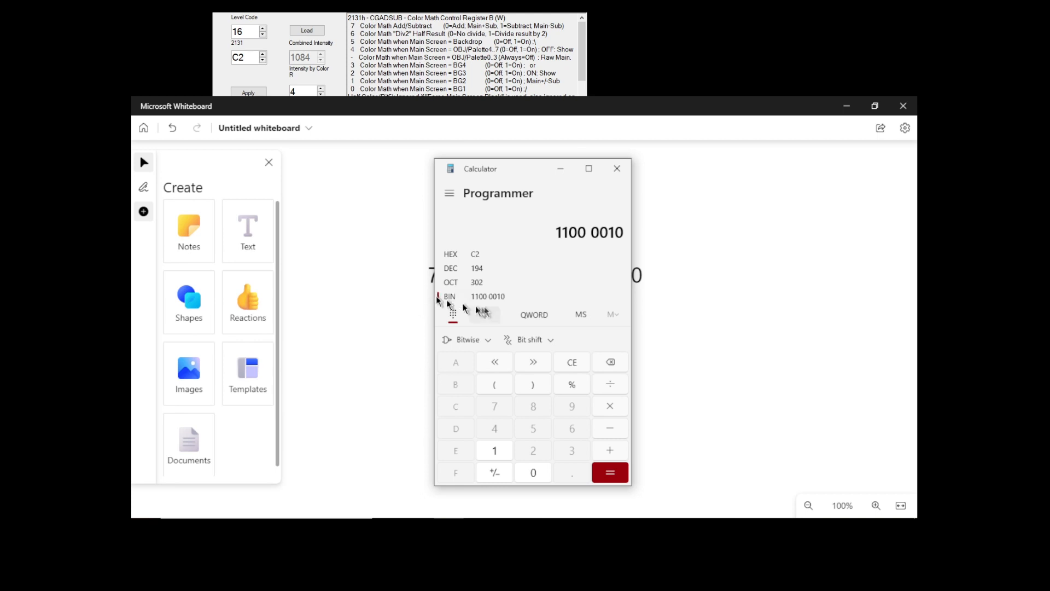
click(466, 255)
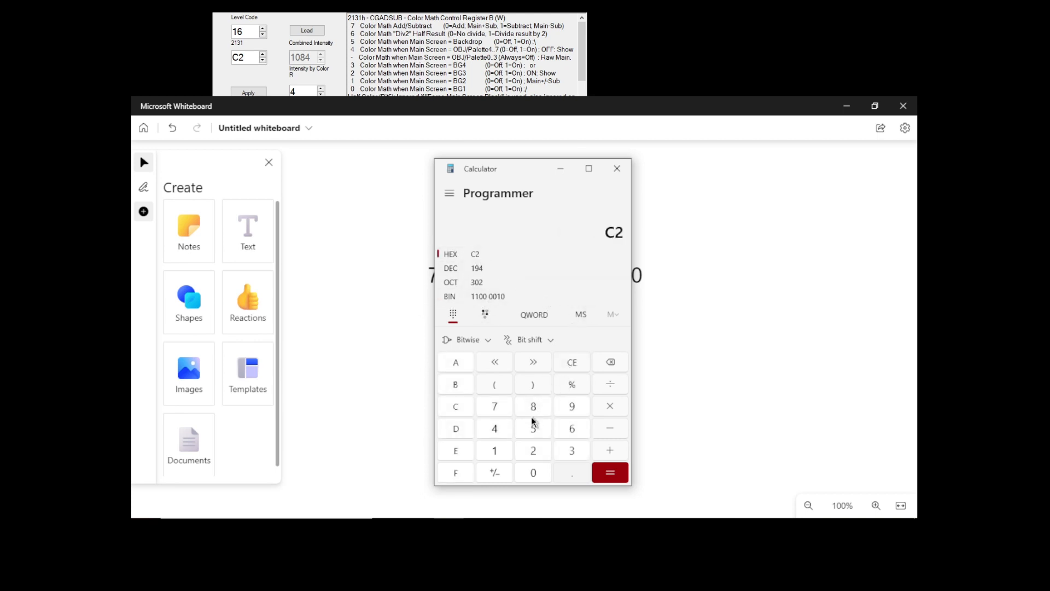
text(84)
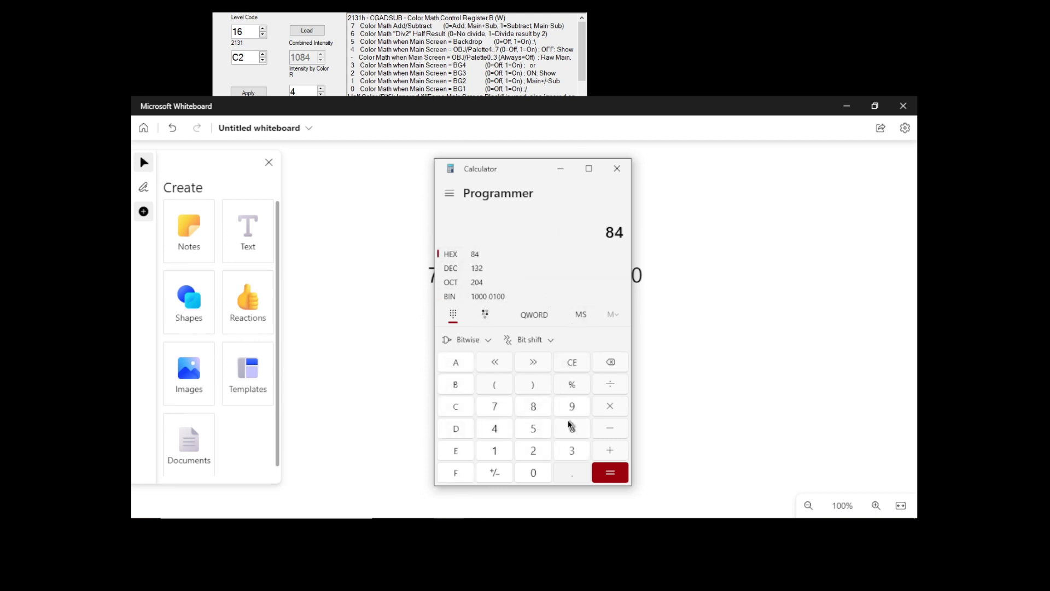
click(495, 298)
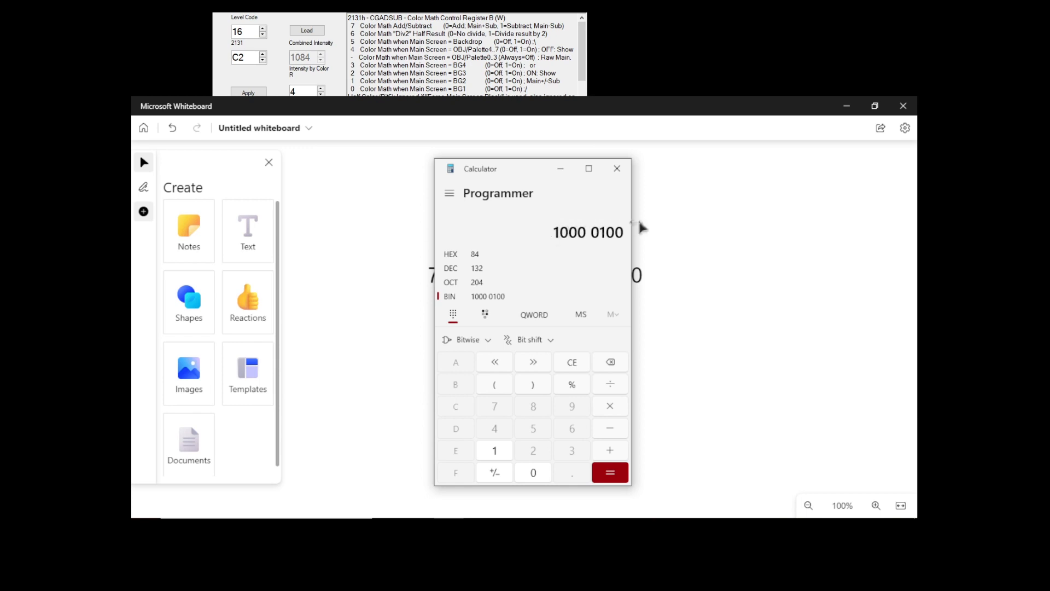
click(617, 171)
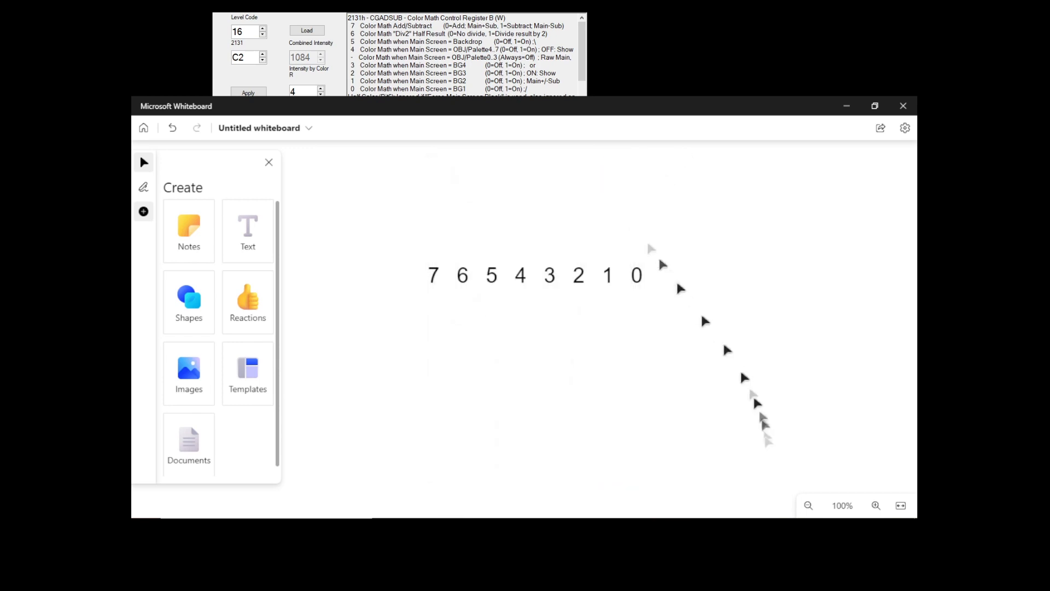
Step: Return to Color Math Control and convert its 2131 value C2 from hexadecimal to binary in Calculator's Programmer mode
mouse_move(689, 577)
click(622, 487)
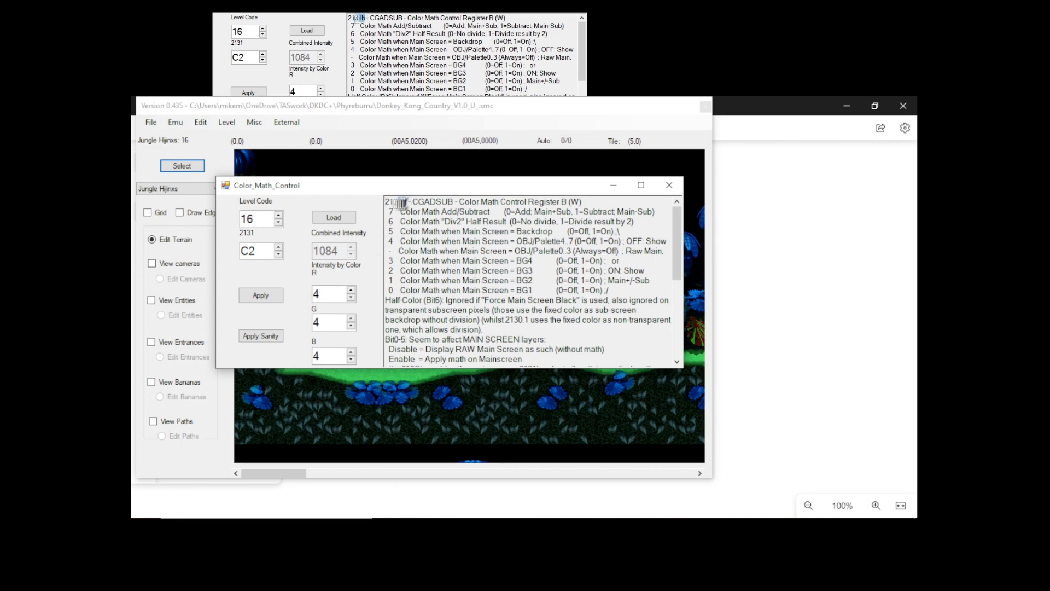
drag(262, 251, 228, 256)
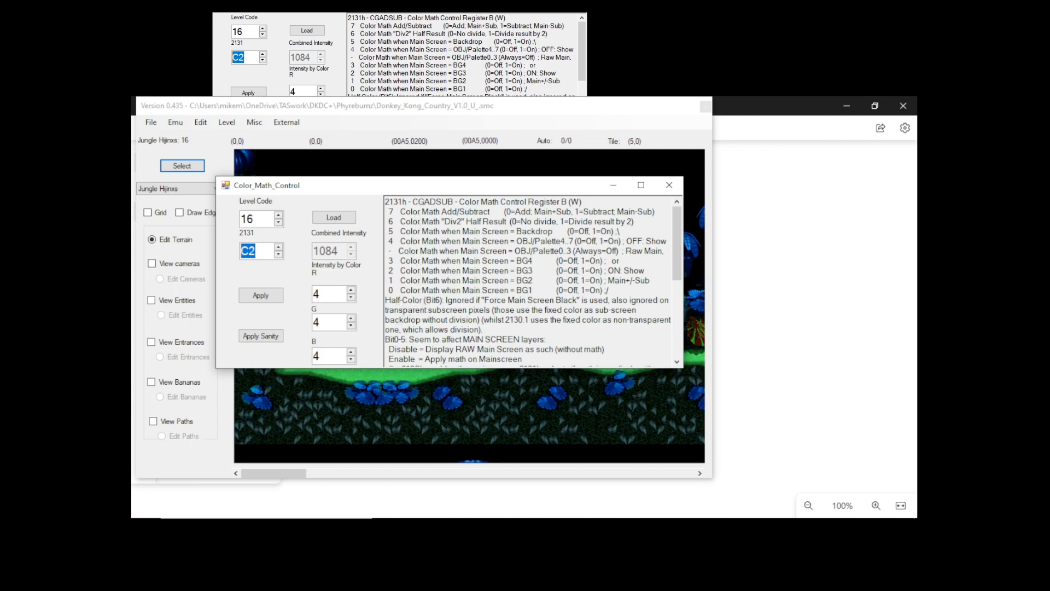
click(448, 529)
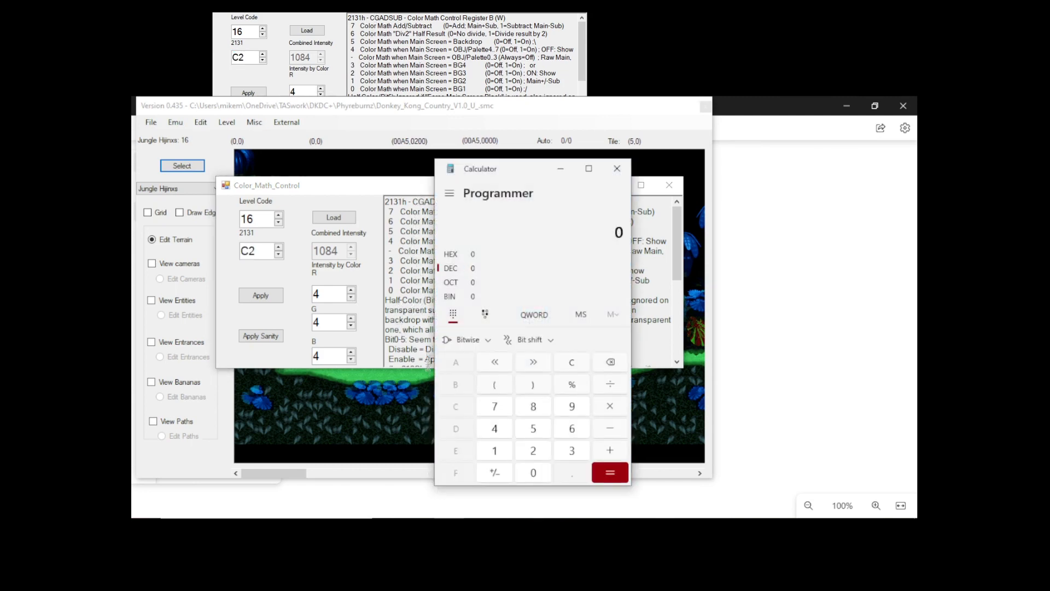
click(455, 252)
text(C2)
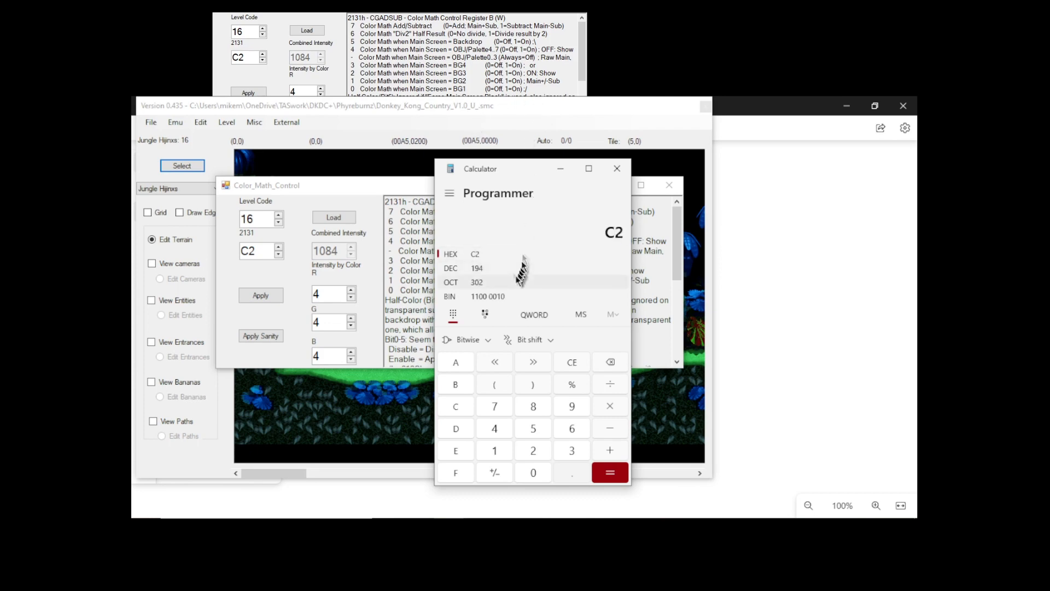
click(450, 192)
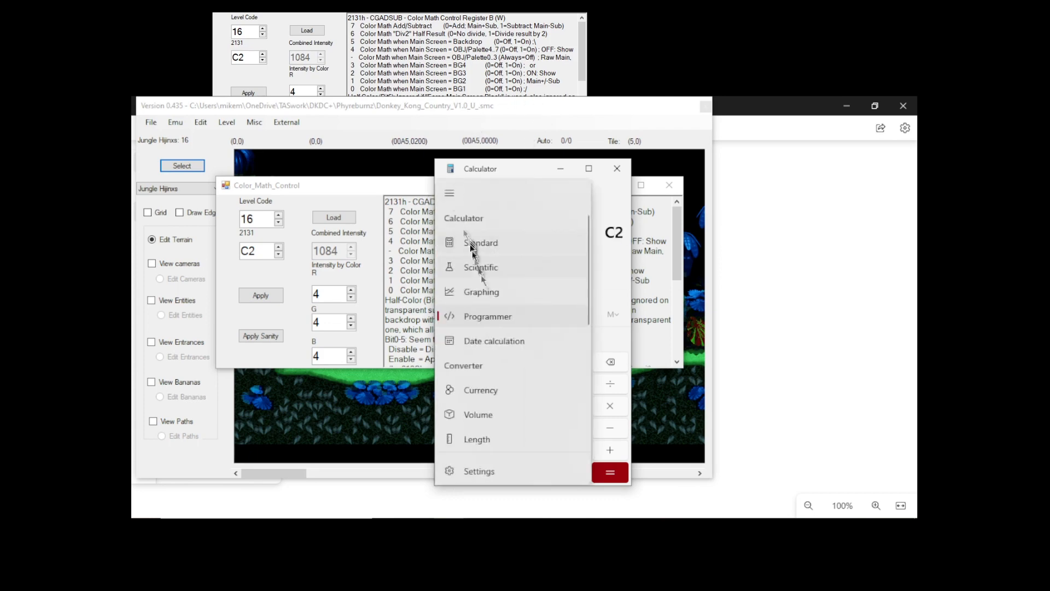
click(487, 317)
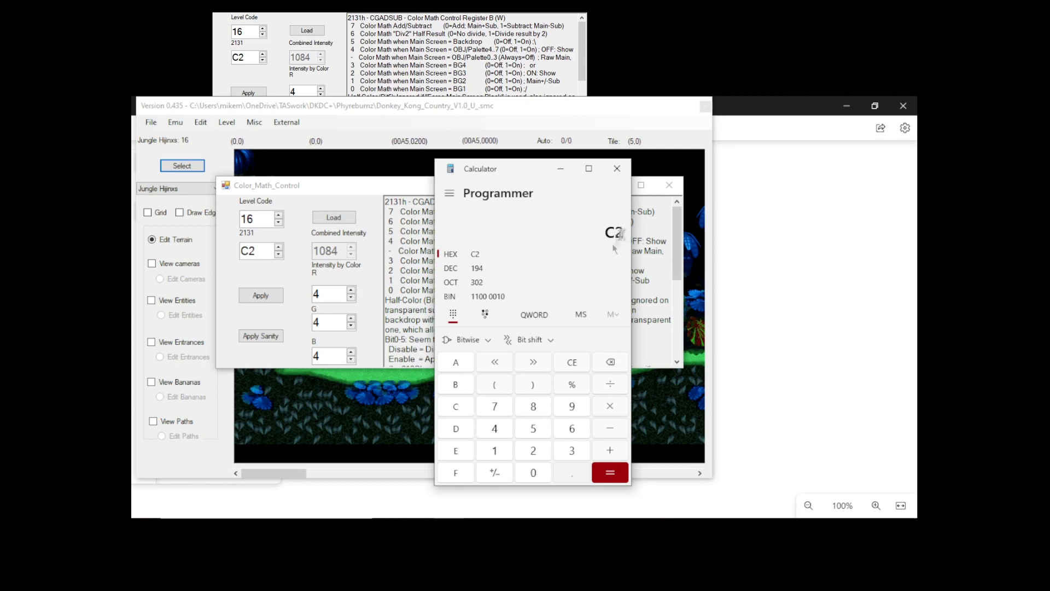
click(464, 294)
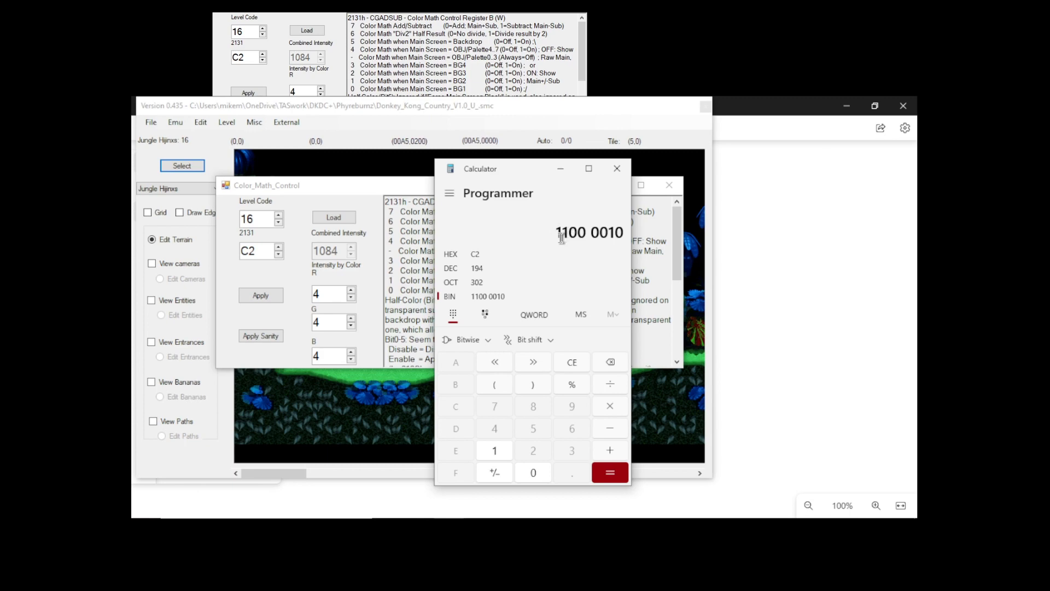
click(560, 169)
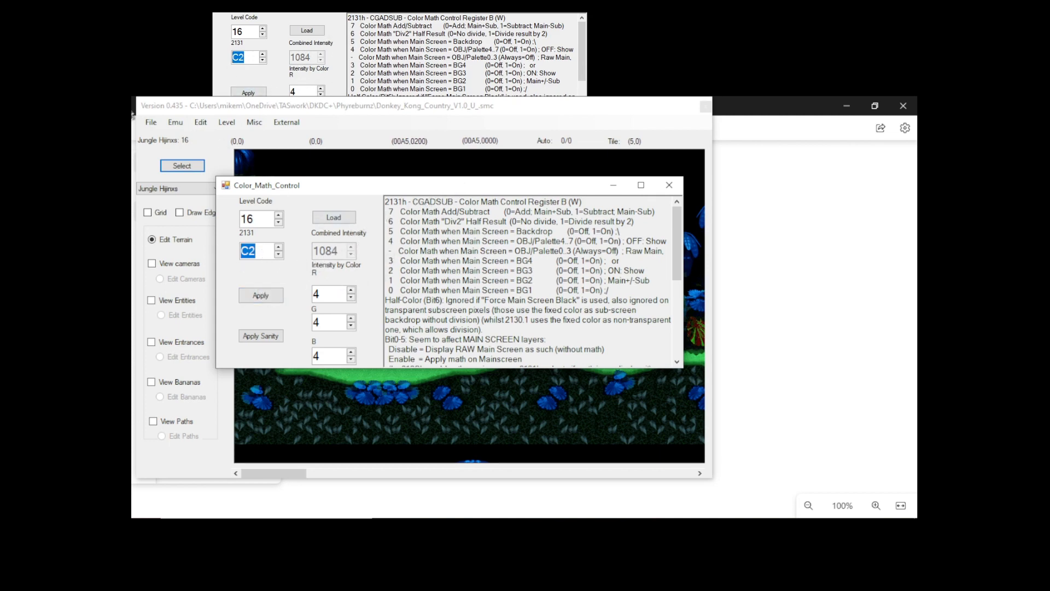
Step: Close Color Math Control and reload the Donkey_Kong_Country_V1.0_U_.smc ROM in the level editor
click(669, 185)
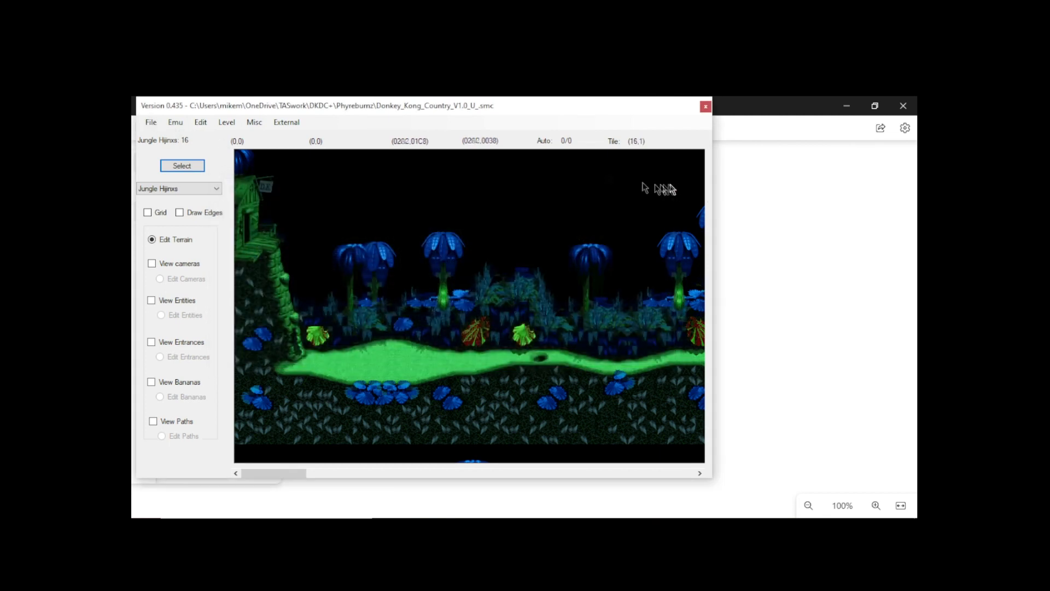
click(151, 122)
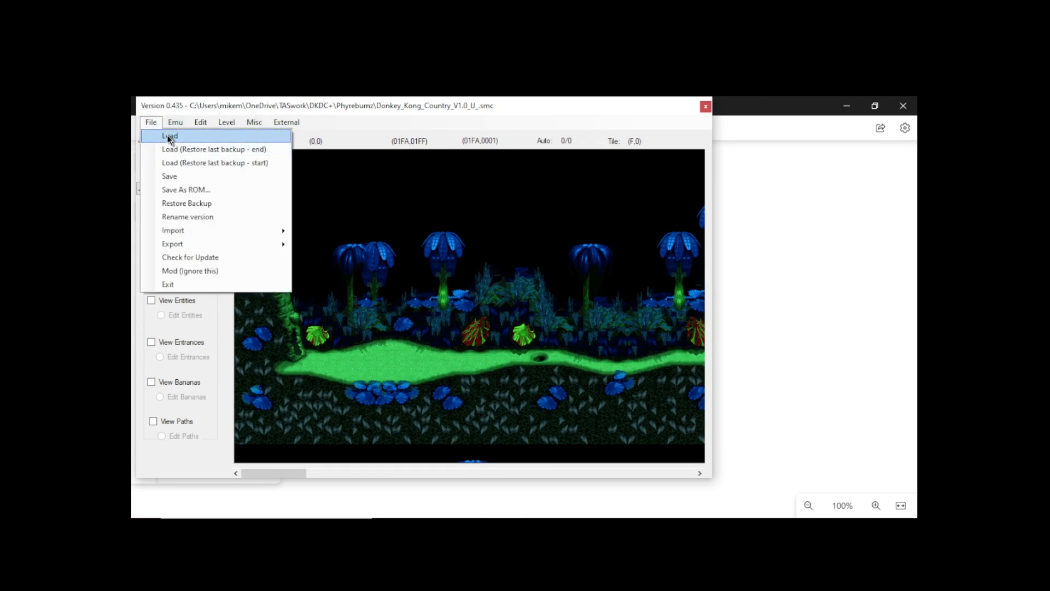
click(164, 134)
double_click(421, 356)
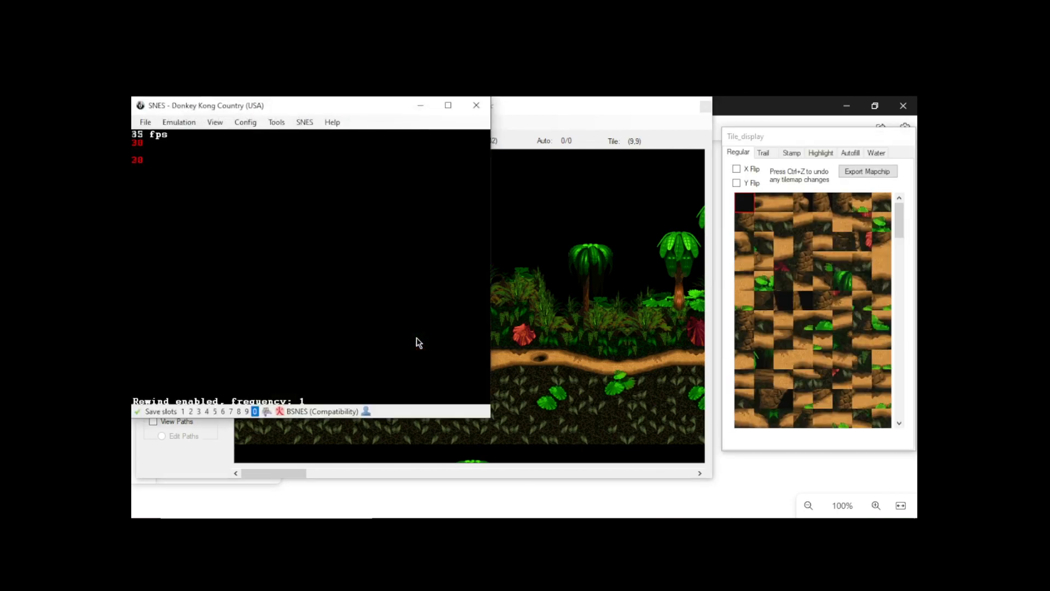
Step: Switch to the SNES emulator, play into Jungle Hijinxs to view its original colors, and return to the level editor
key(space)
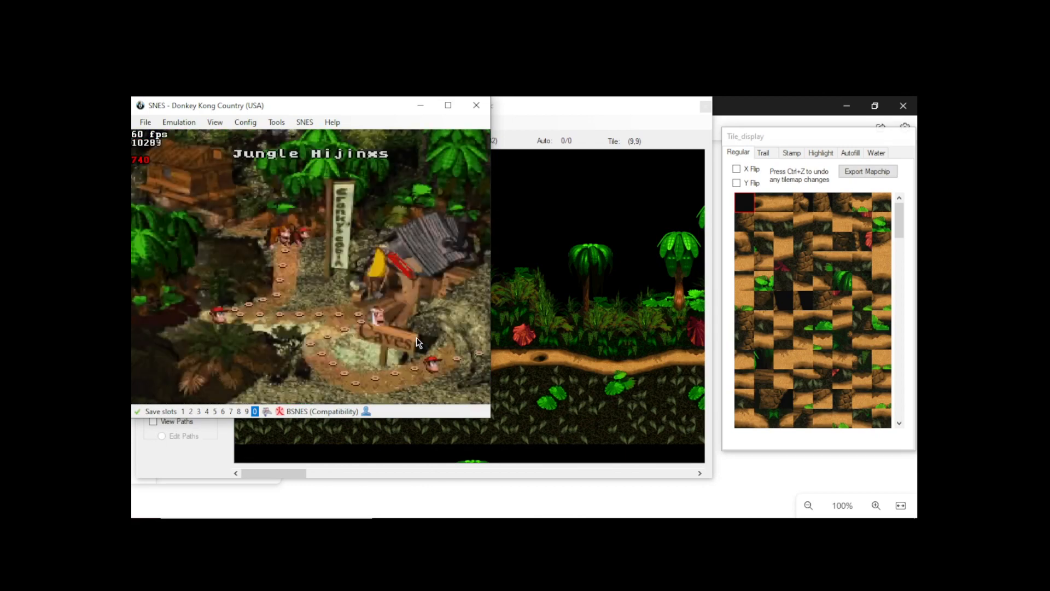
key(i)
key(z)
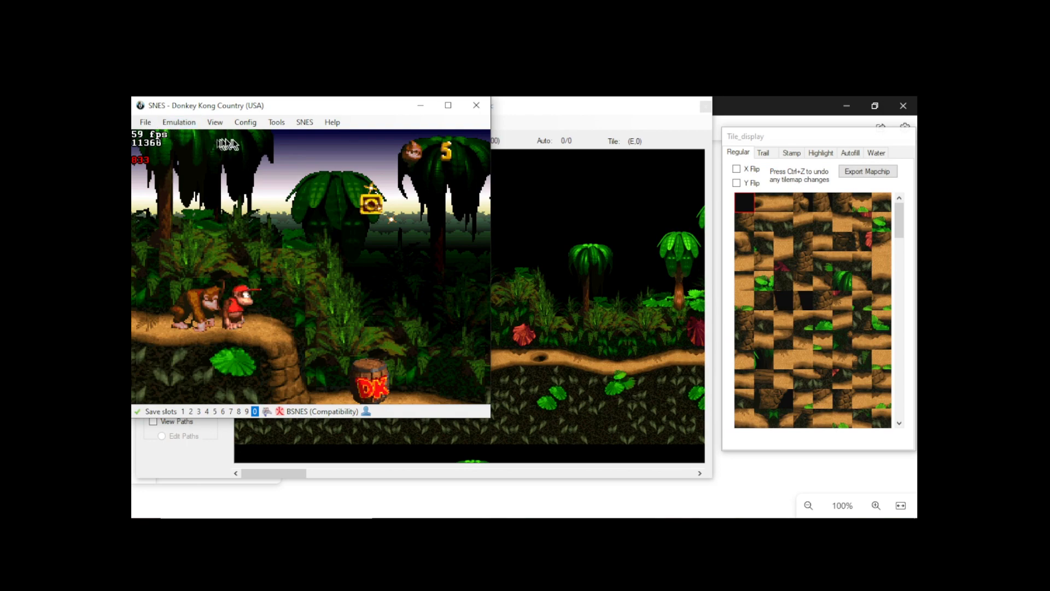
click(574, 143)
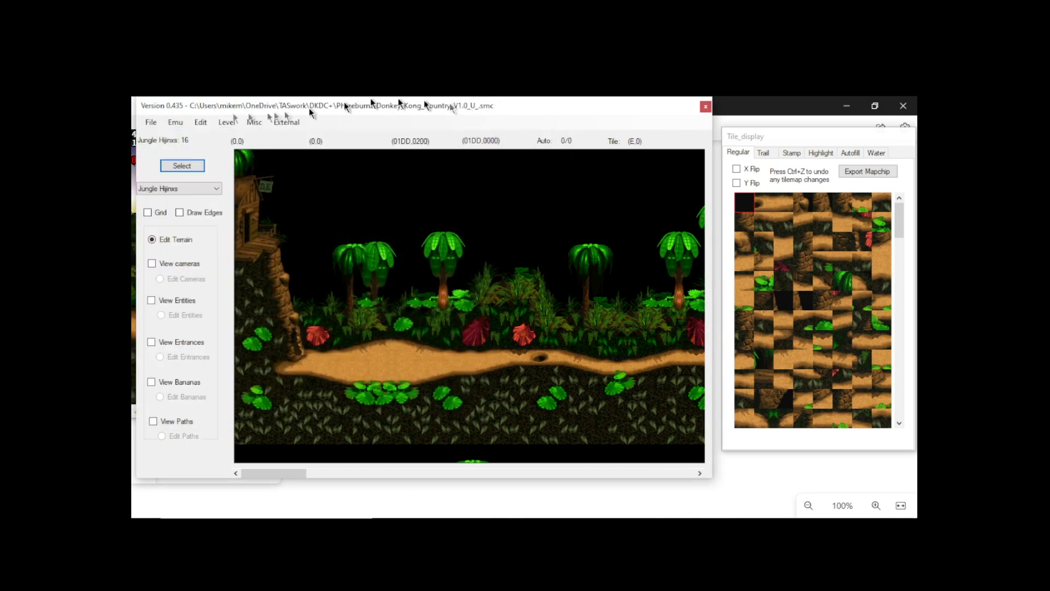
Step: In Color Math Control, set the R, G and B intensities for level 16 to 1F each and apply them
click(226, 122)
click(316, 298)
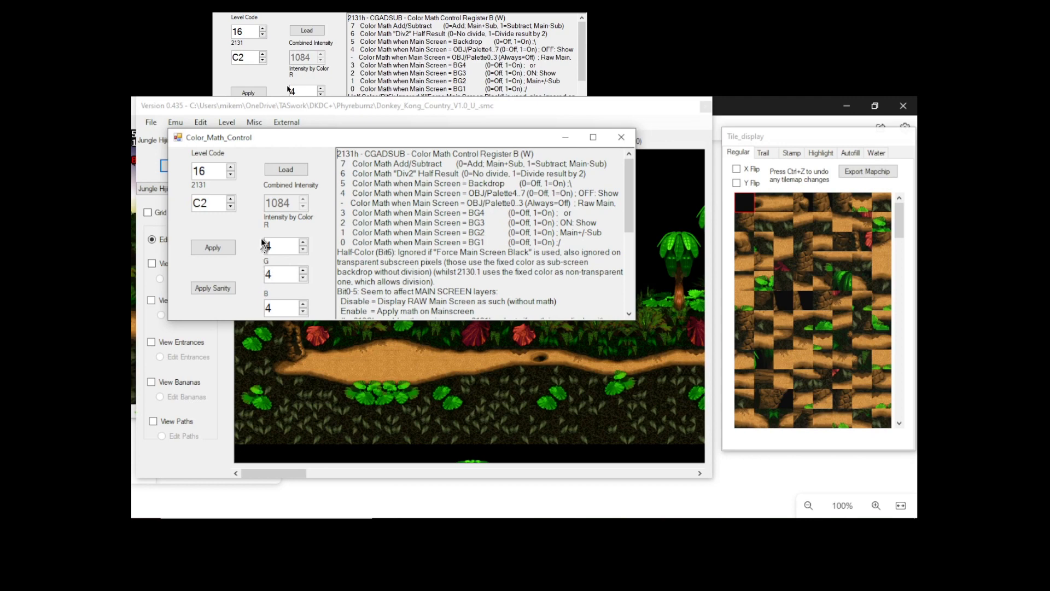
double_click(284, 275)
click(270, 246)
double_click(271, 246)
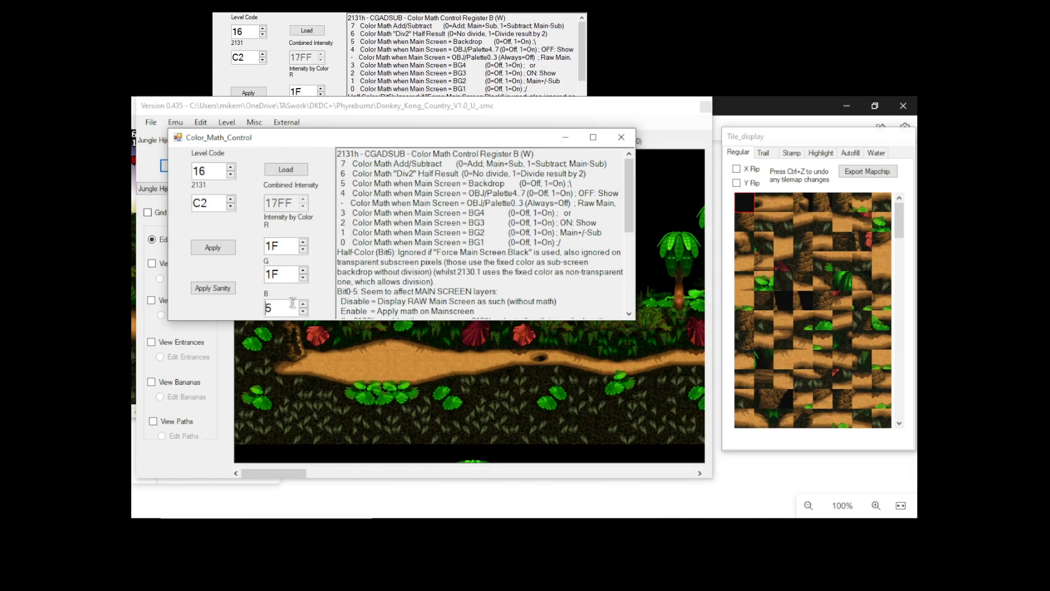
click(229, 247)
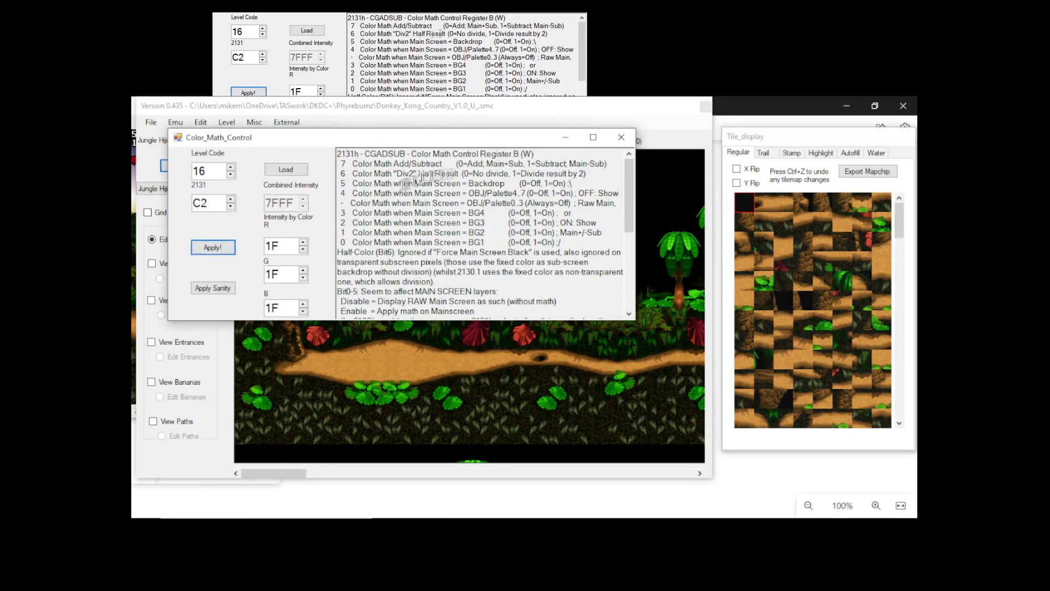
Step: Close Color Math Control, play Jungle Hijinxs in the SNES emulator to view the new colors, and return to the level editor
click(620, 137)
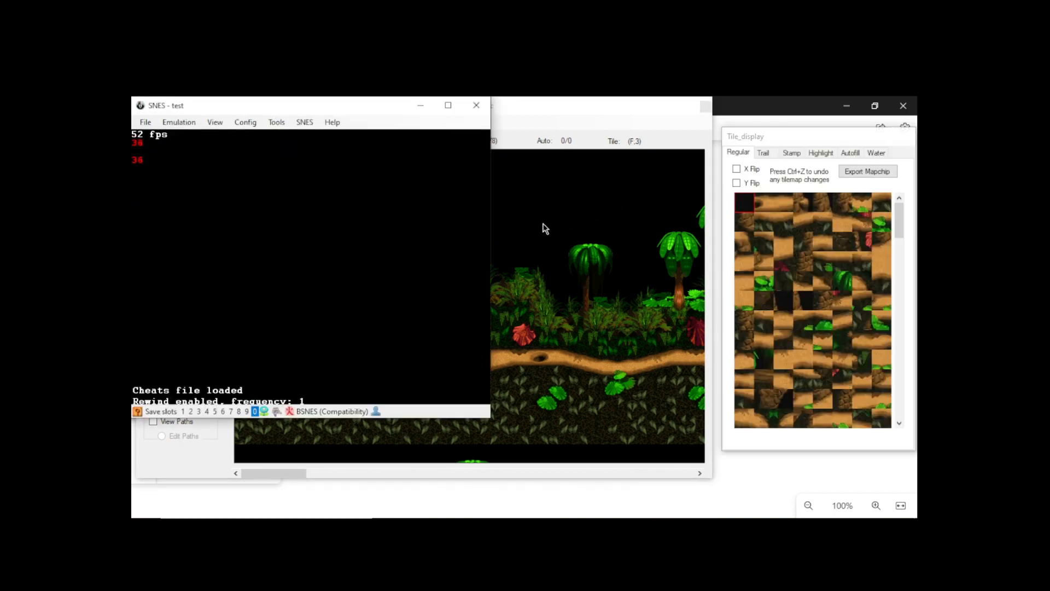
key(z)
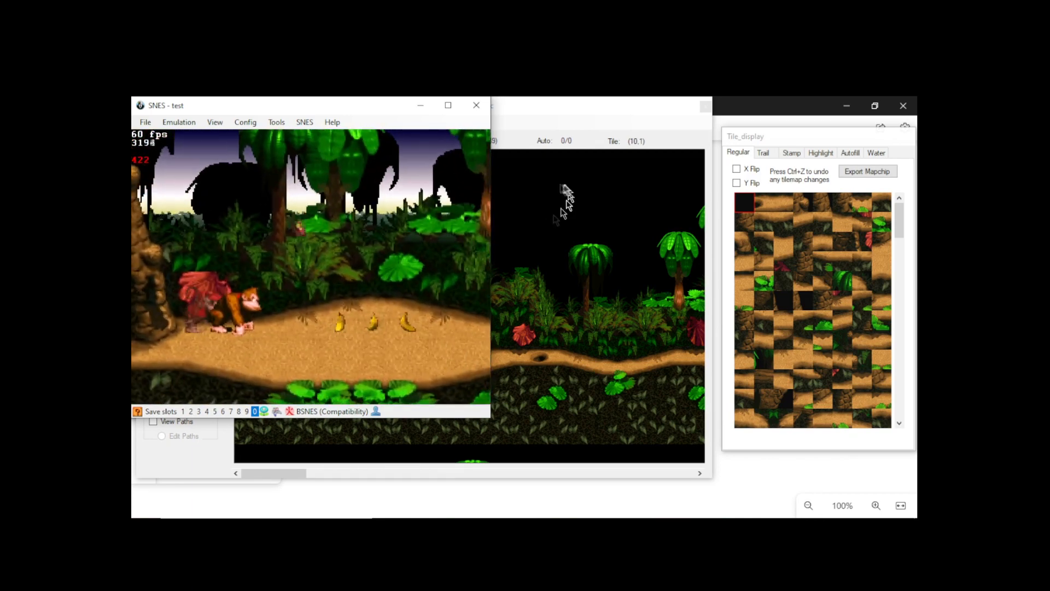
click(517, 119)
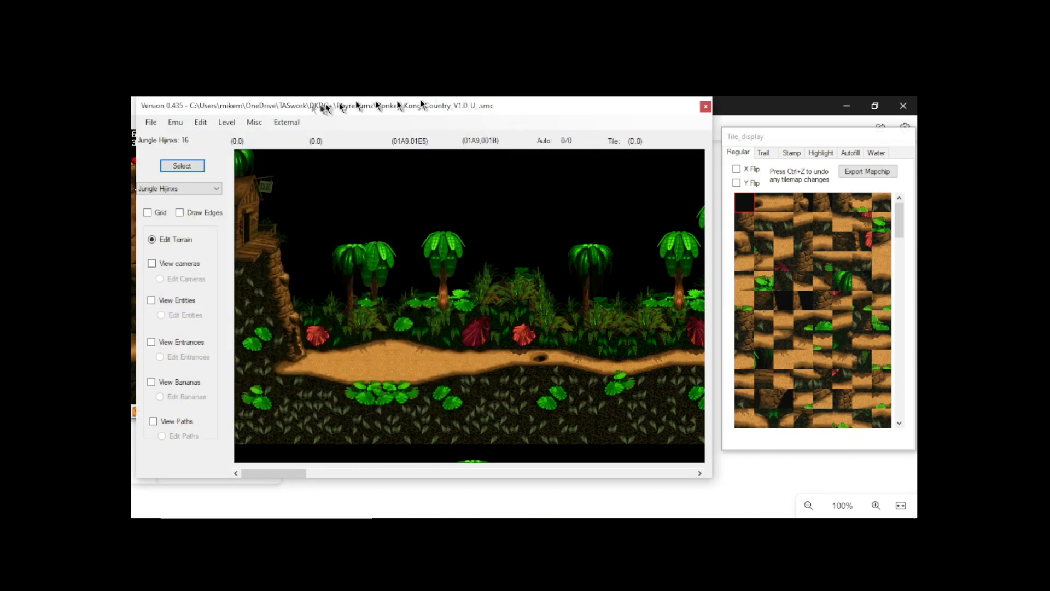
Step: Reopen Color Math Control, set the 2131 value to C3, and apply the change
click(226, 121)
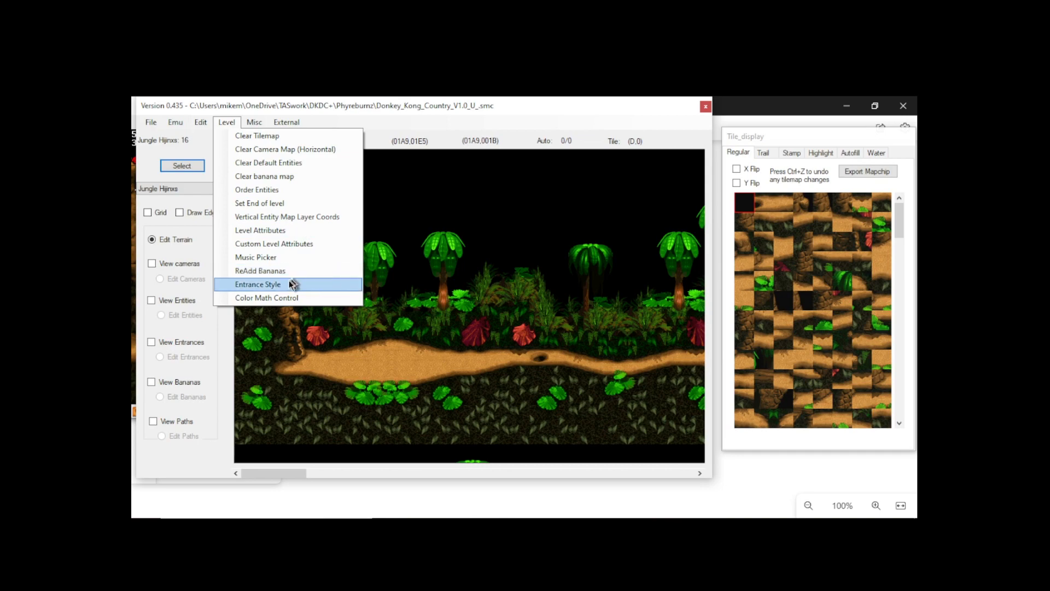
click(290, 299)
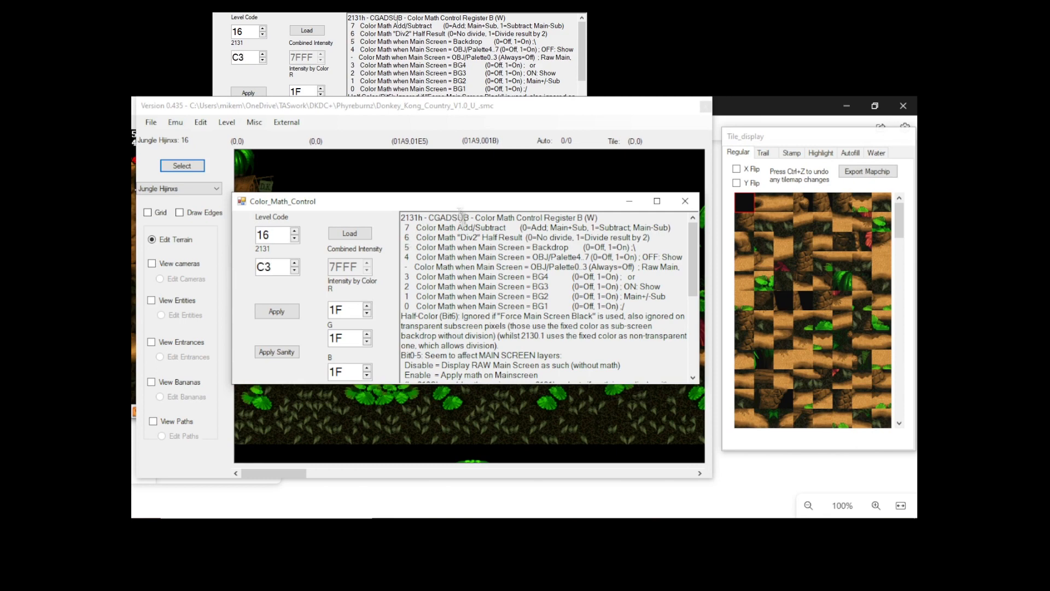
click(291, 313)
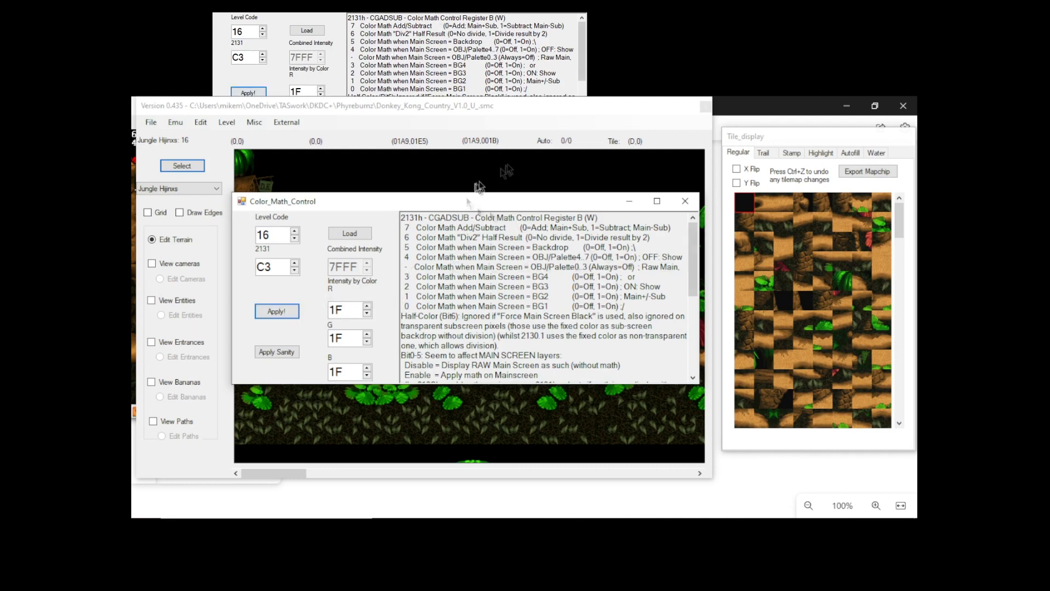
Step: Close Color Math Control, check the C3 setting by playing Jungle Hijinxs in the SNES emulator, and return to the level editor
click(685, 201)
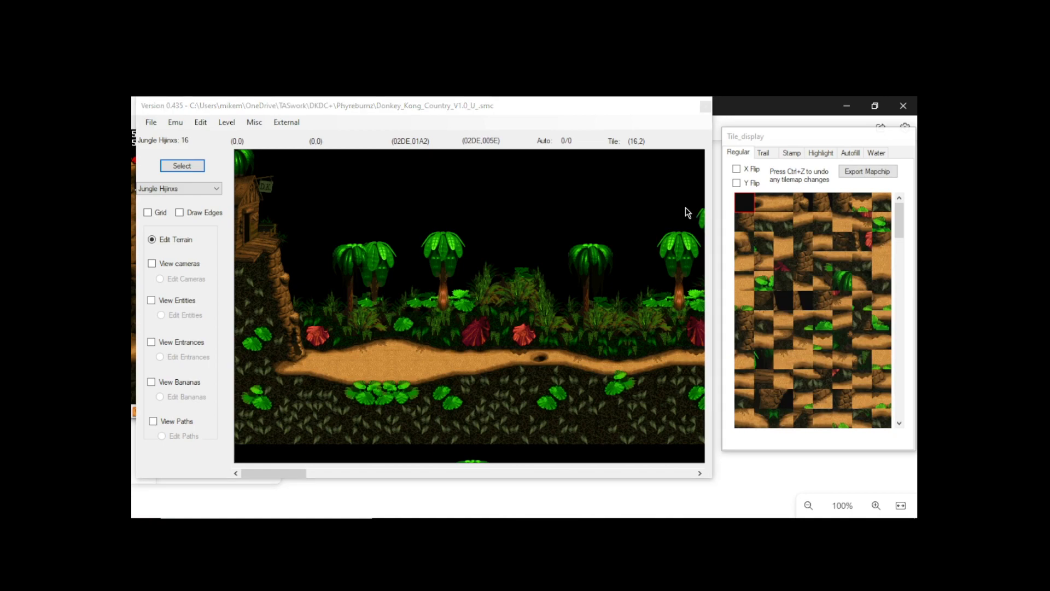
key(ctrl+r)
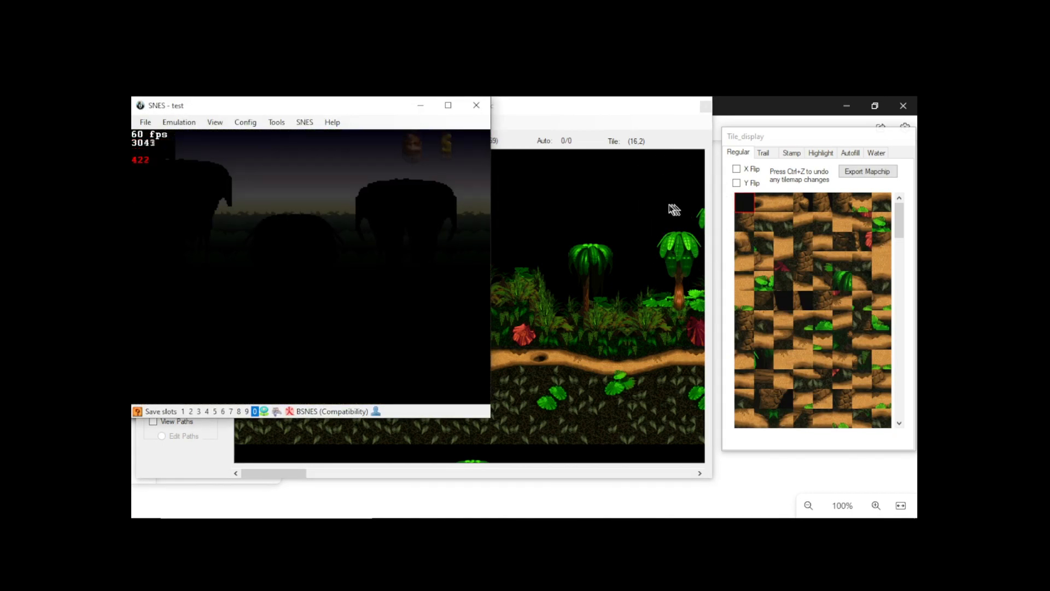
key(Right)
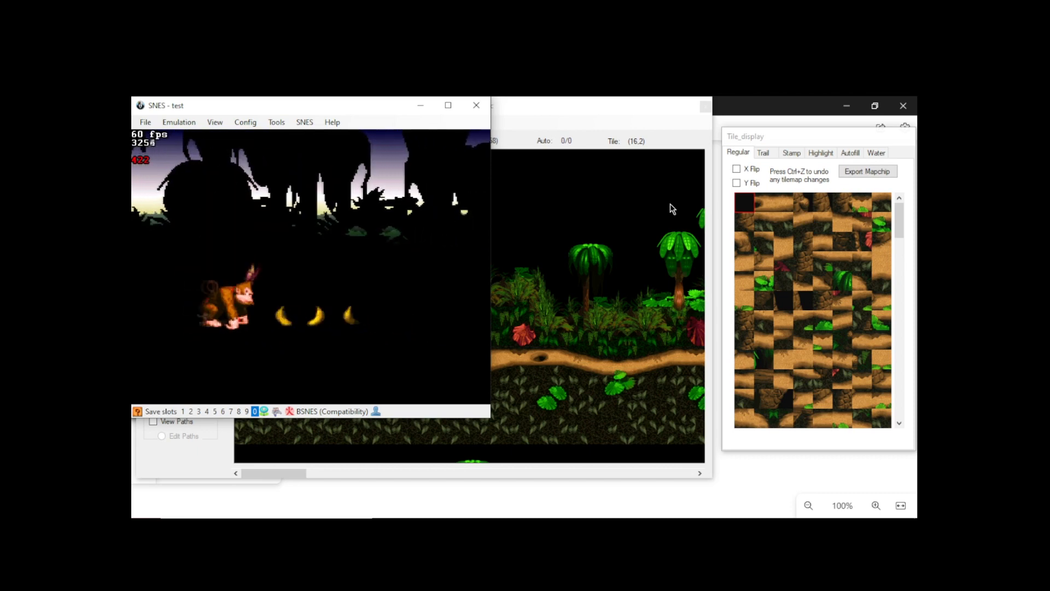
click(576, 137)
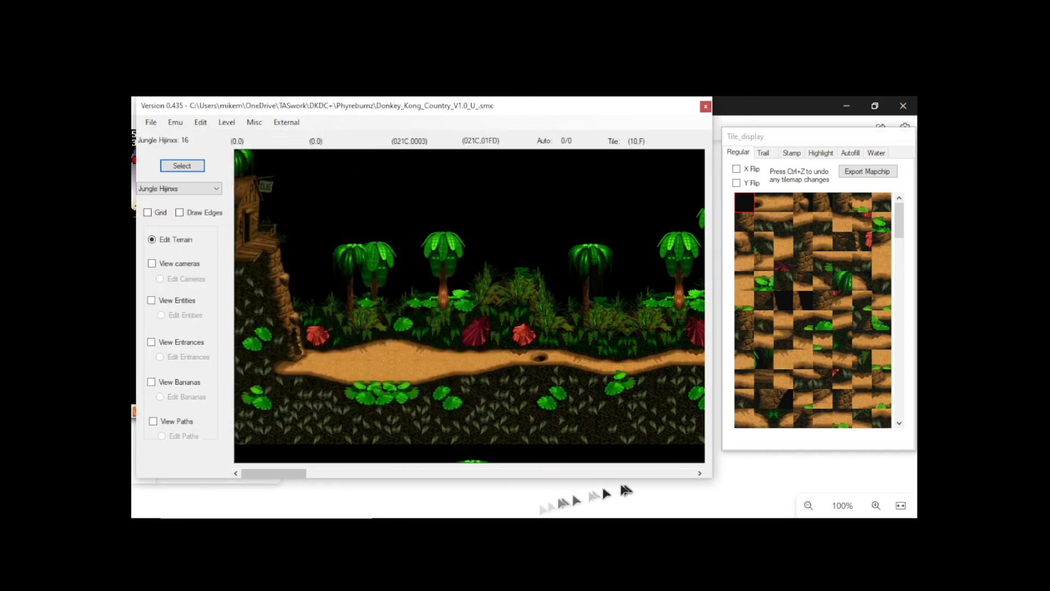
Step: Close the two most recent SNES test emulator windows and return to the level editor
click(389, 530)
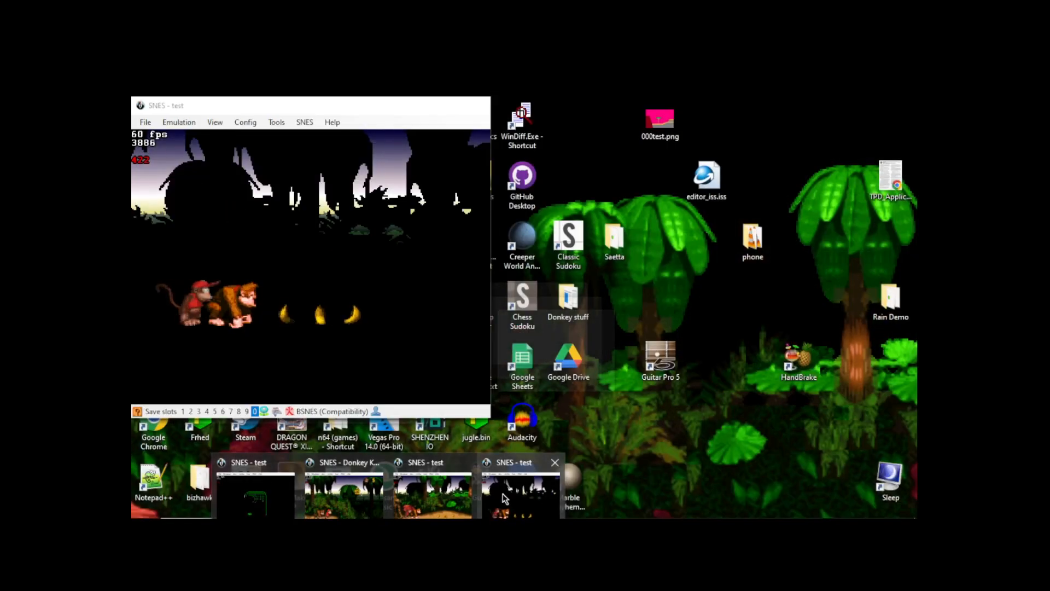
click(464, 465)
click(508, 464)
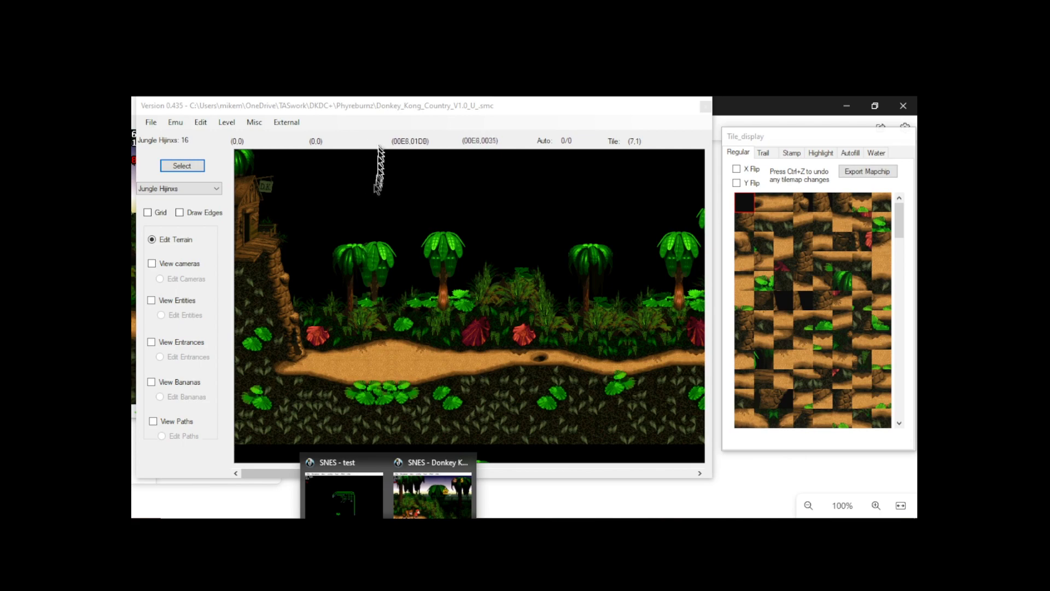
click(373, 188)
Step: In Color Math Control, set the 2131 value to 43 and the R intensity to 0, and apply both changes
click(217, 121)
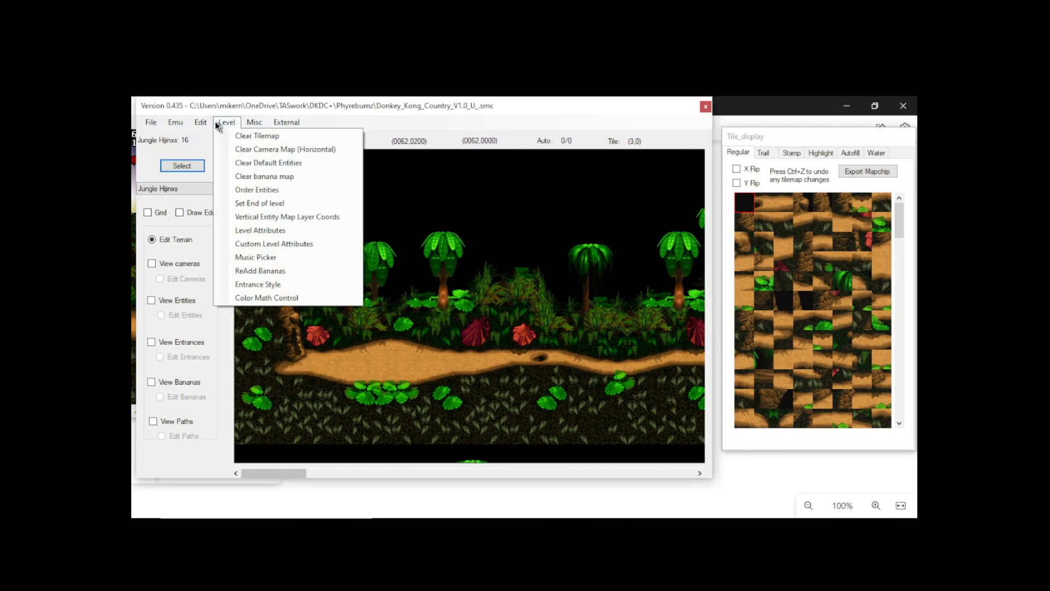
click(316, 297)
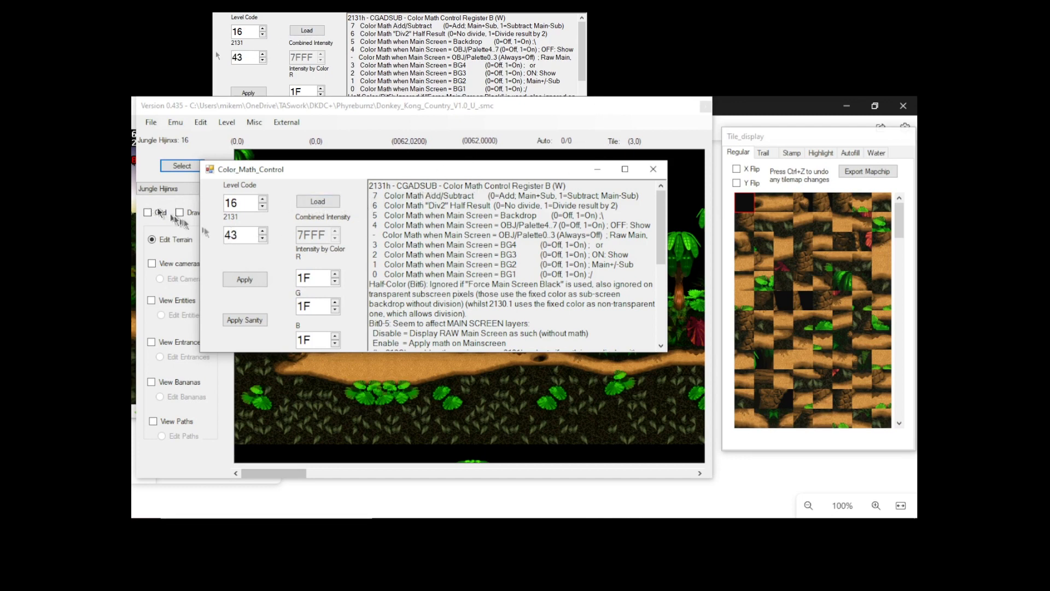
double_click(327, 275)
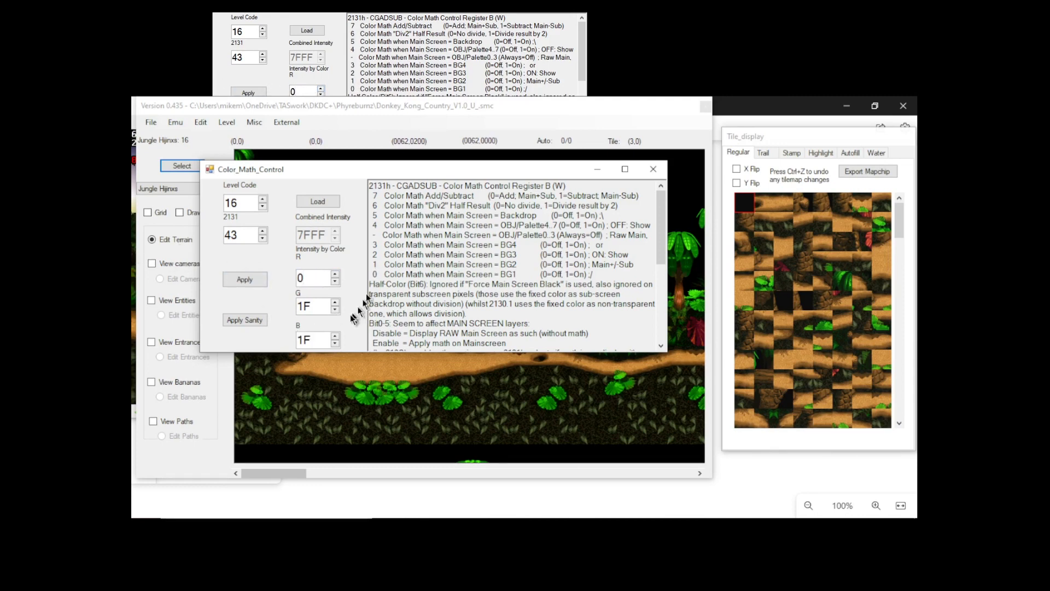
click(251, 280)
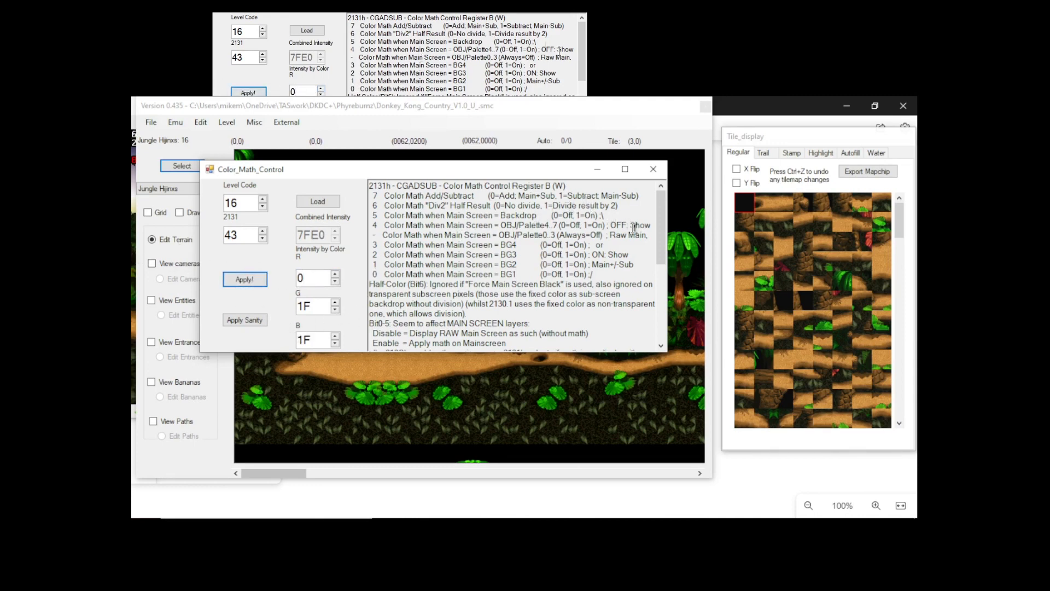
Step: Close Color Math Control and play Jungle Hijinxs in the SNES emulator to view the effect of 2131 value 43
click(653, 169)
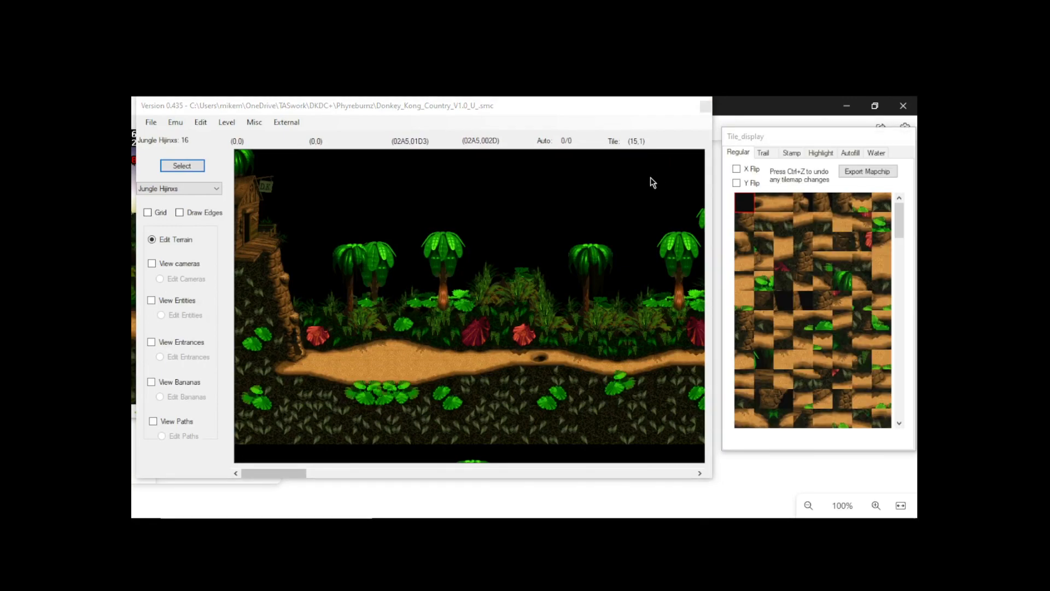
key(p)
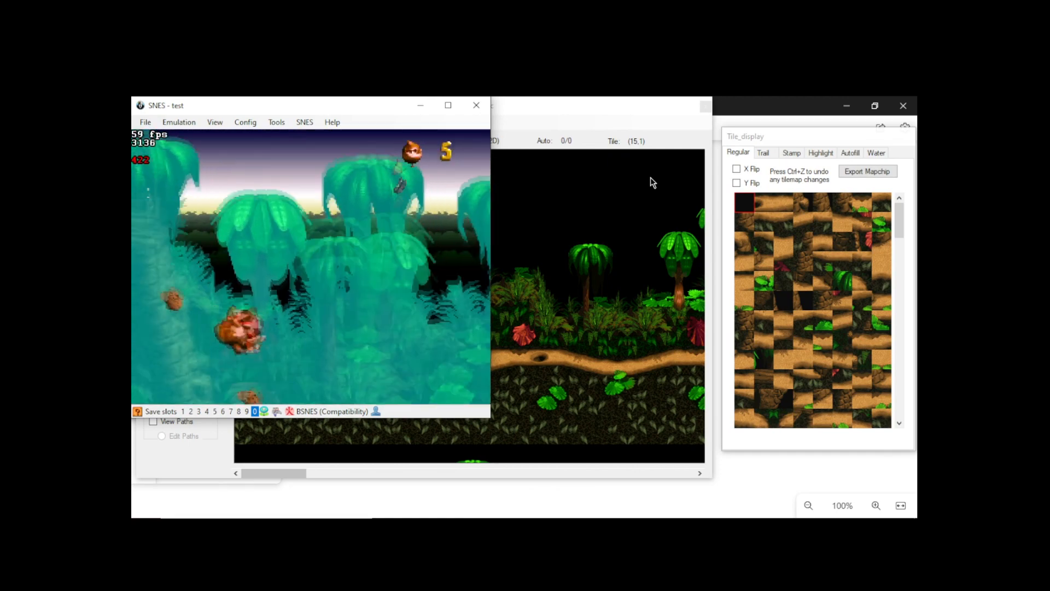
key(p)
Step: Enter Ropey Rampage to compare its colors, pause the emulator back in Jungle Hijinxs, and return to the level editor
key(Down)
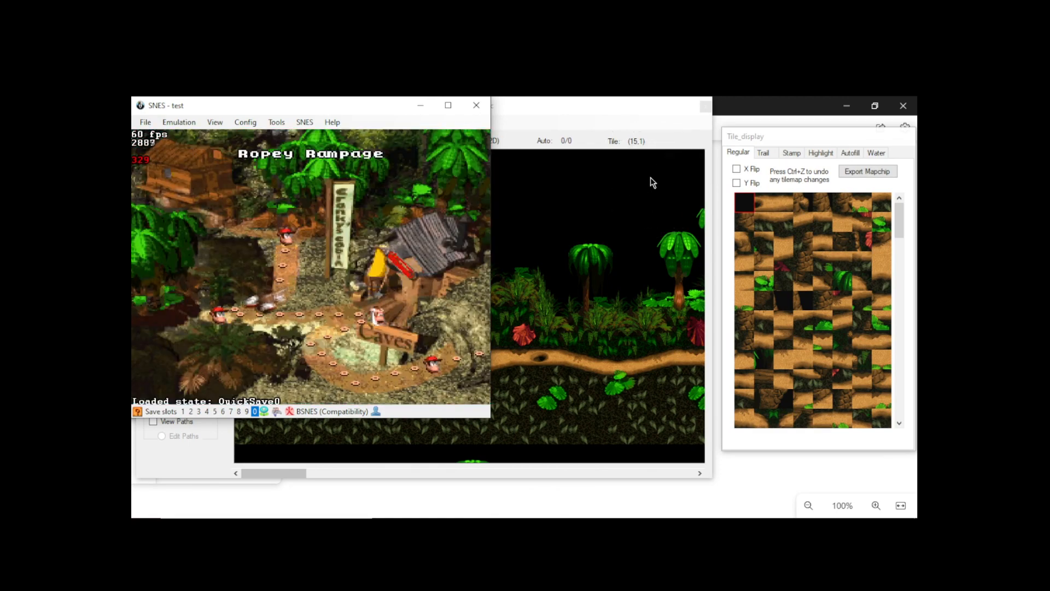
key(z)
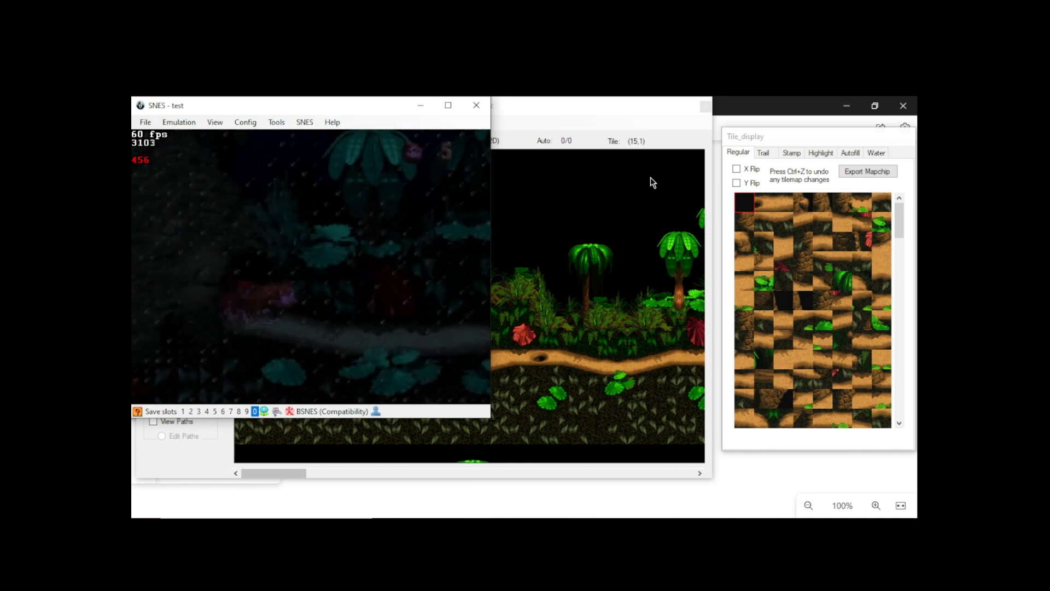
key(p)
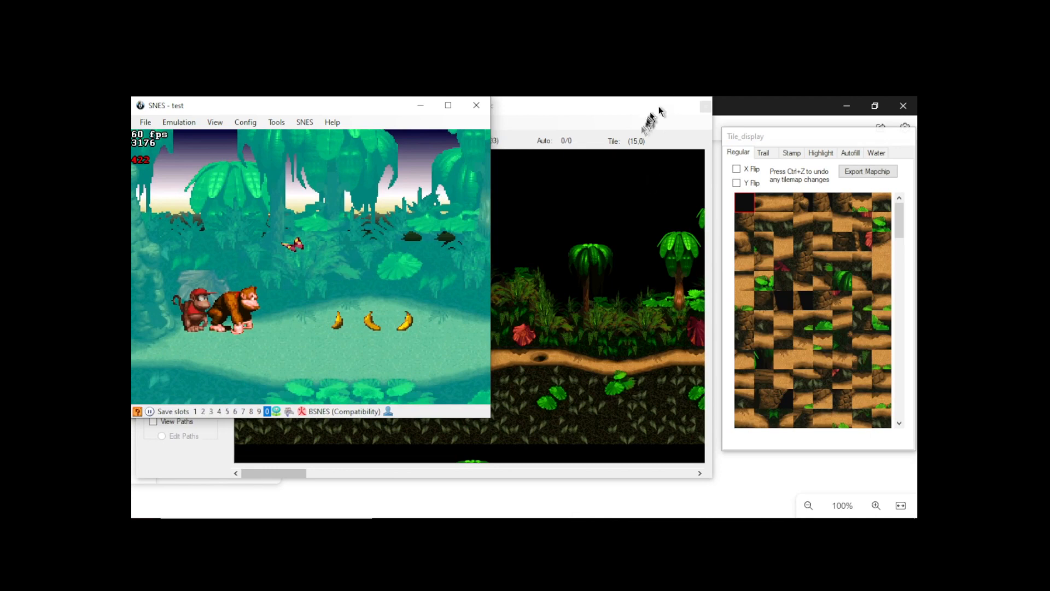
click(604, 125)
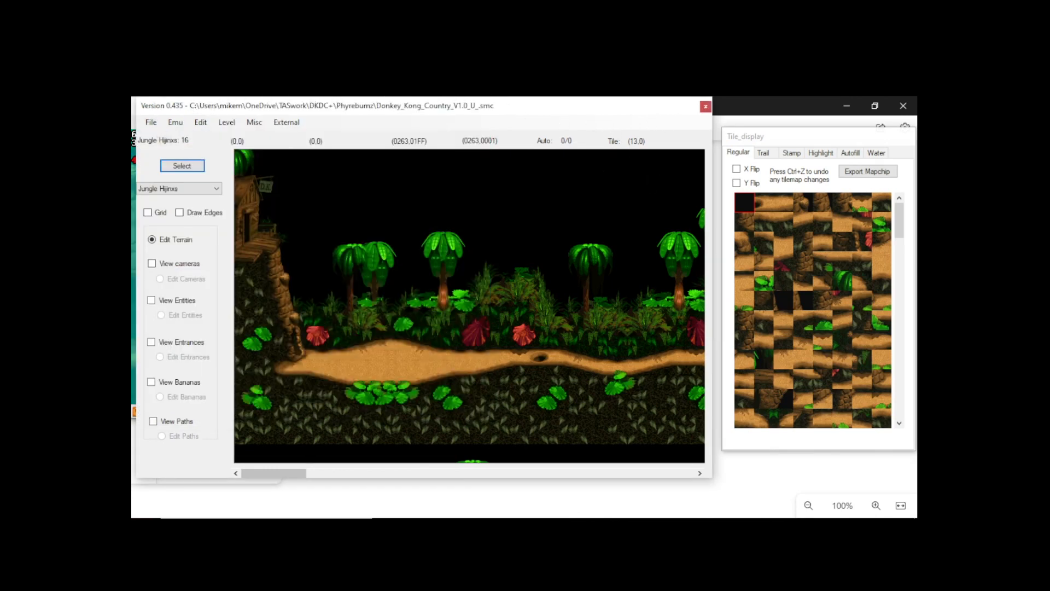
Step: Reopen Color Math Control, set the 2131 value to 42, and apply the change
click(388, 527)
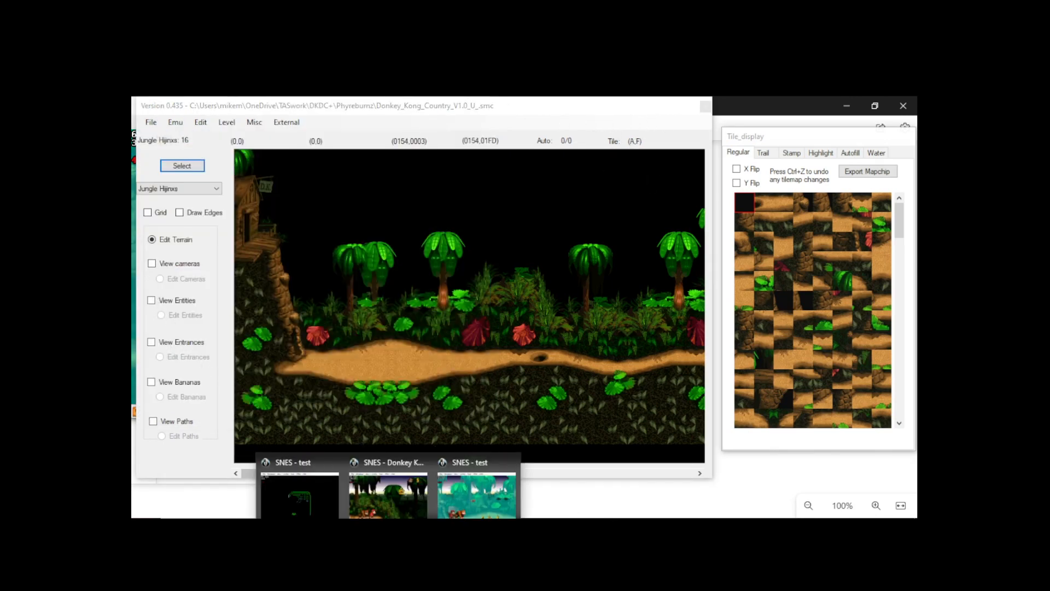
click(225, 121)
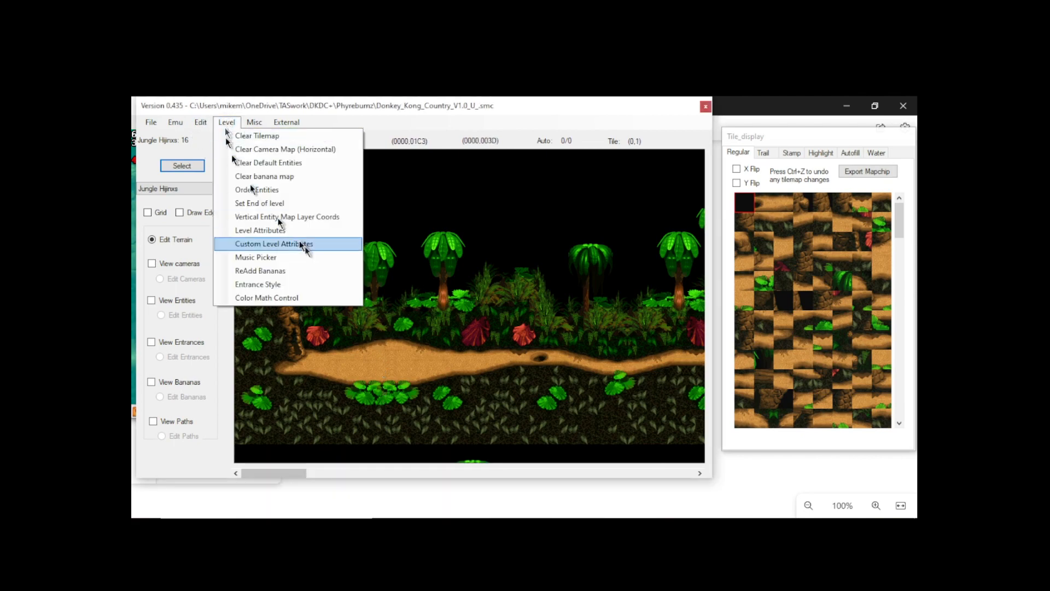
click(281, 298)
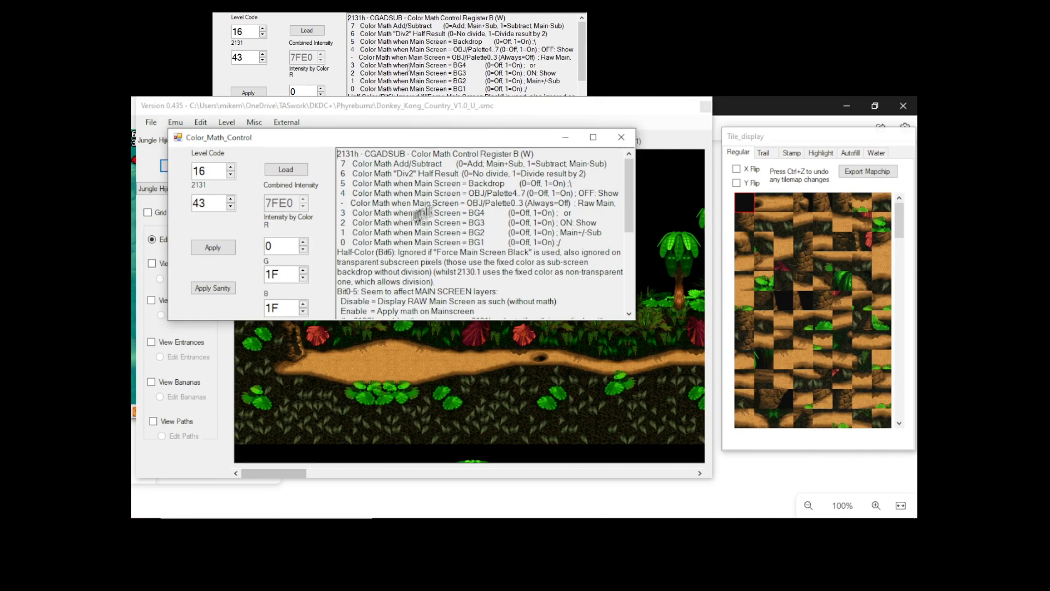
click(230, 207)
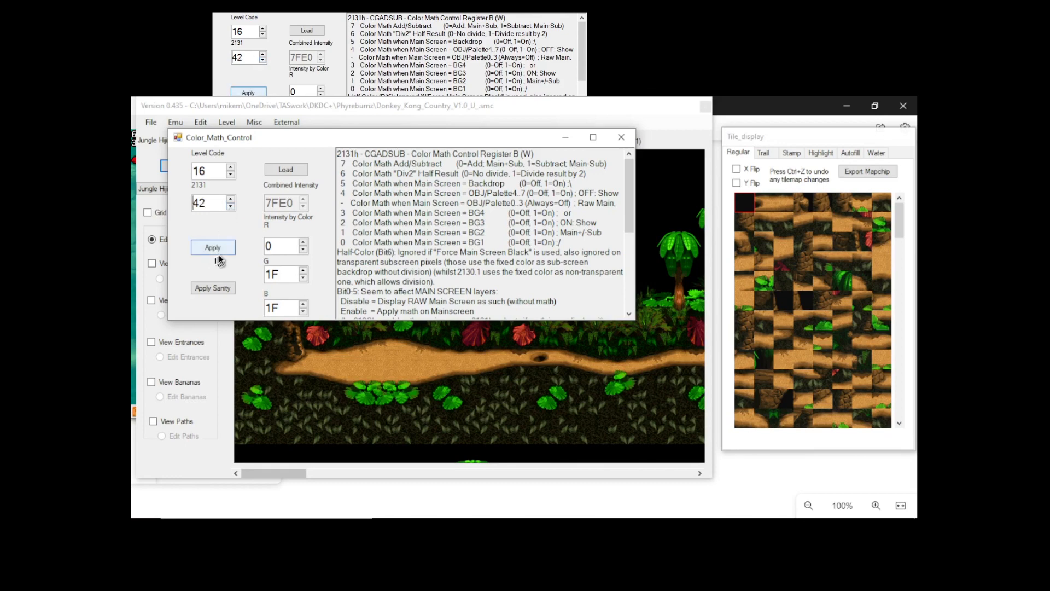
click(219, 253)
Step: Close Color Math Control, play Jungle Hijinxs to view the effect of 2131 value 42, and close the emulator
click(622, 138)
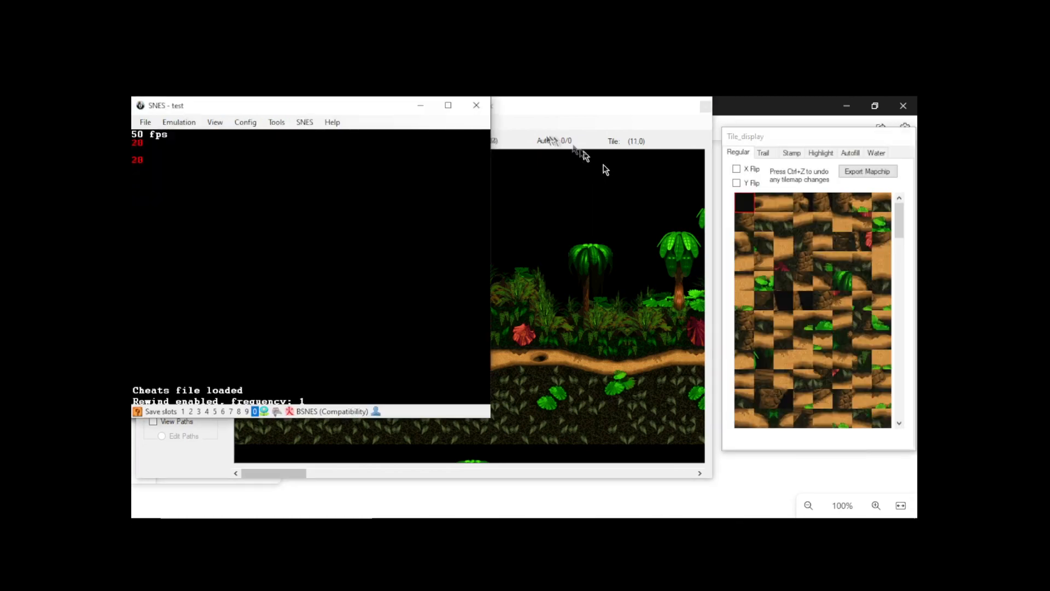
key(z)
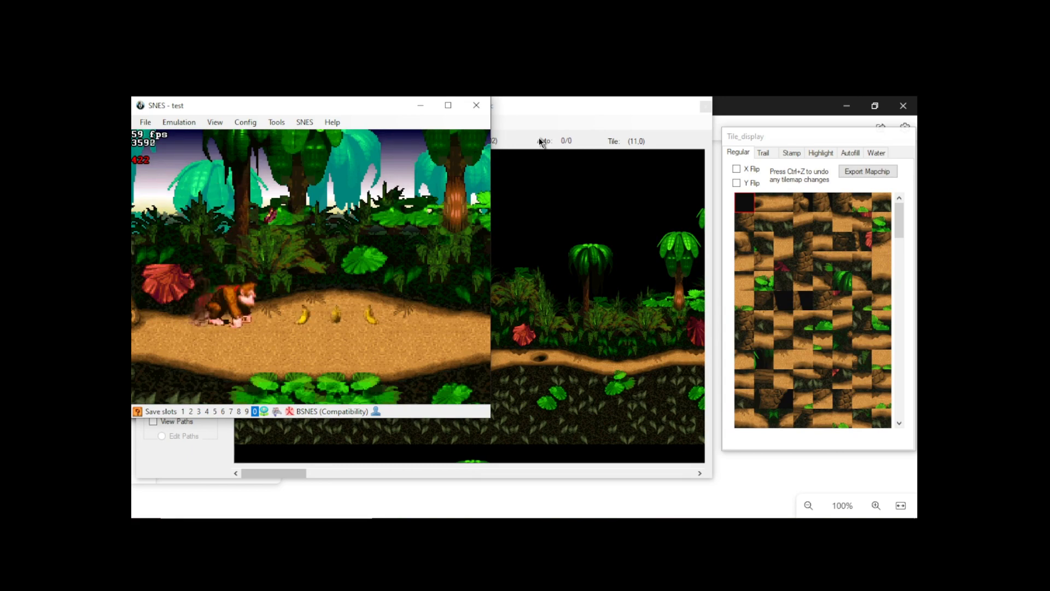
click(477, 105)
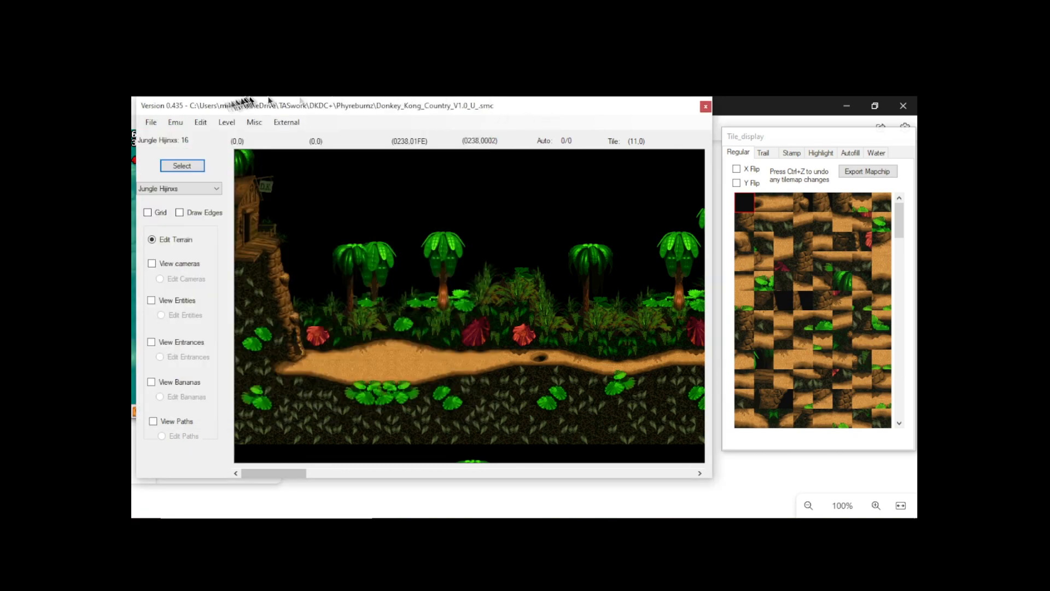
Step: Change the 2131 value again in Color Math Control, apply it, and close the dialog for another emulator test
click(225, 123)
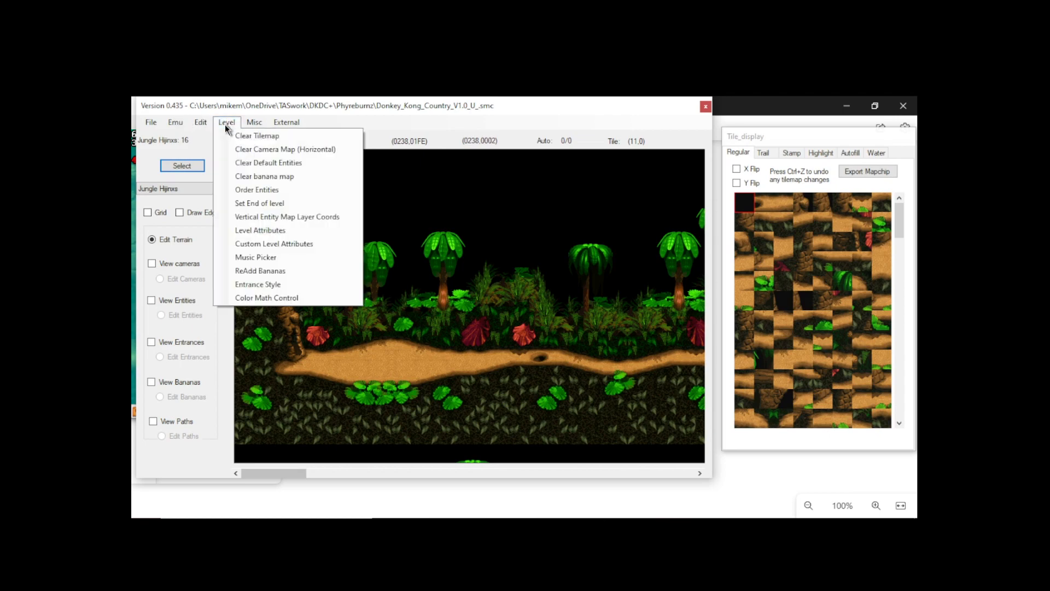
click(299, 298)
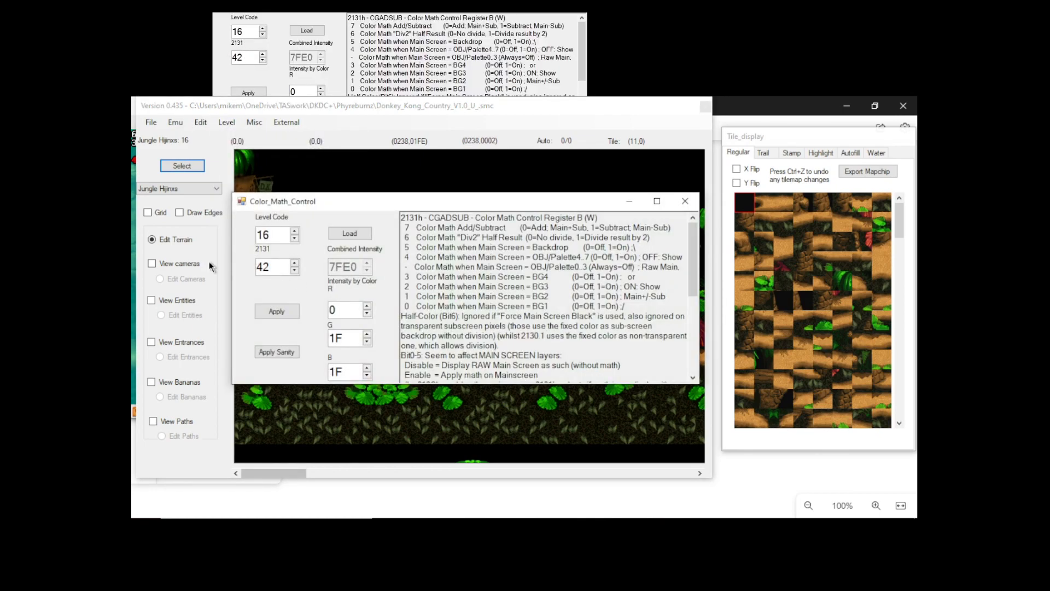
click(277, 311)
click(681, 200)
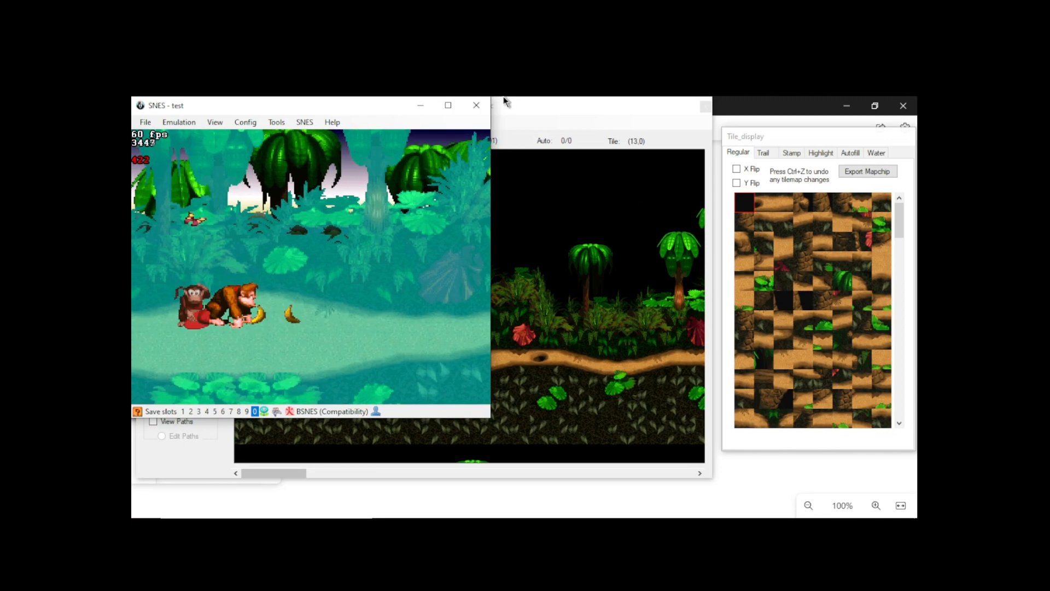
Step: Return to the level editor, set the 2131 value to 51 in Color Math Control, apply it, and close the dialog
click(522, 115)
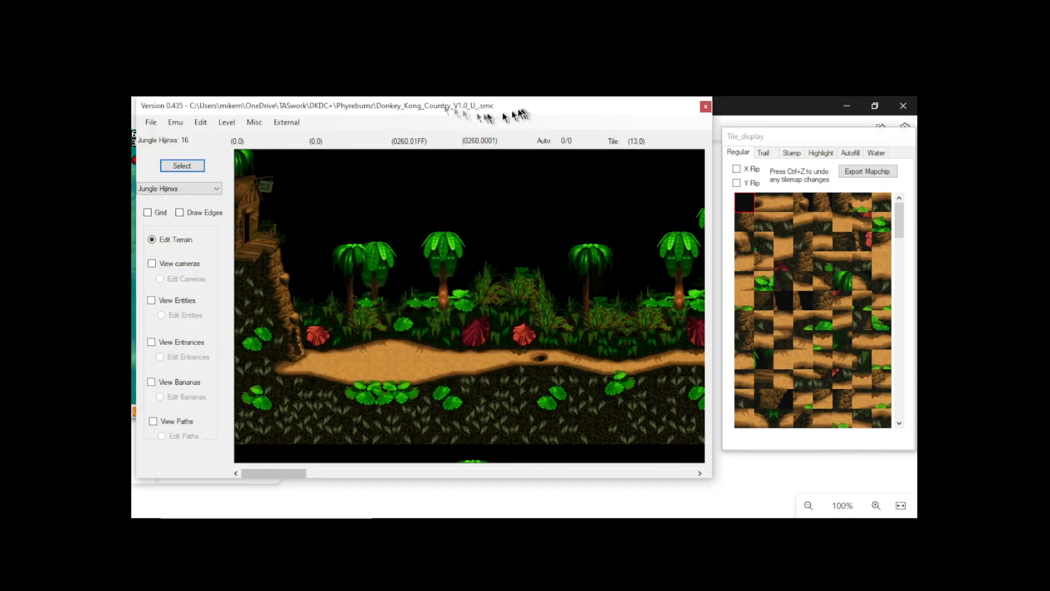
click(227, 122)
click(262, 298)
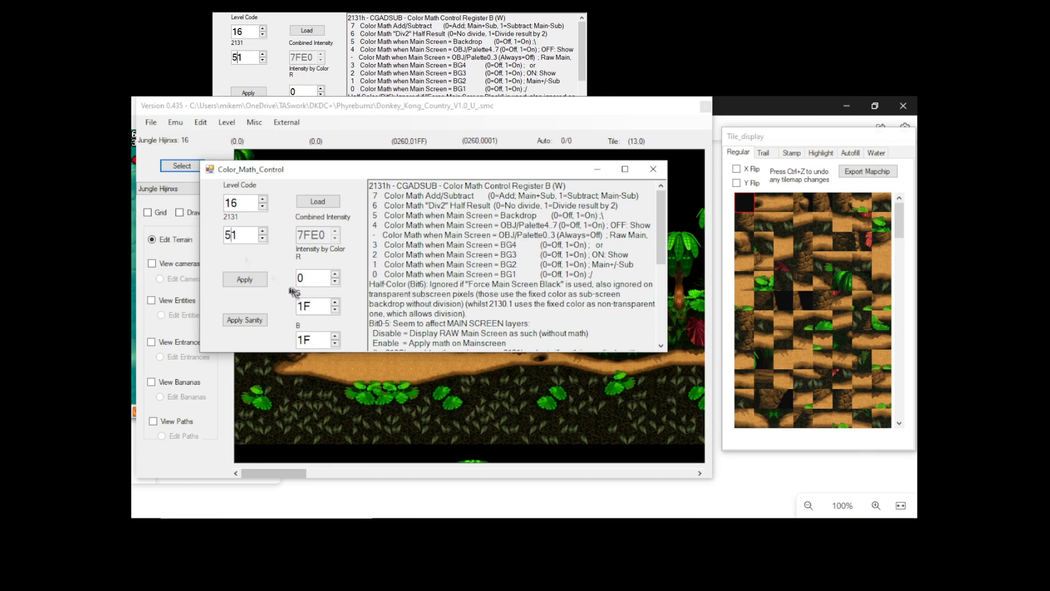
click(246, 279)
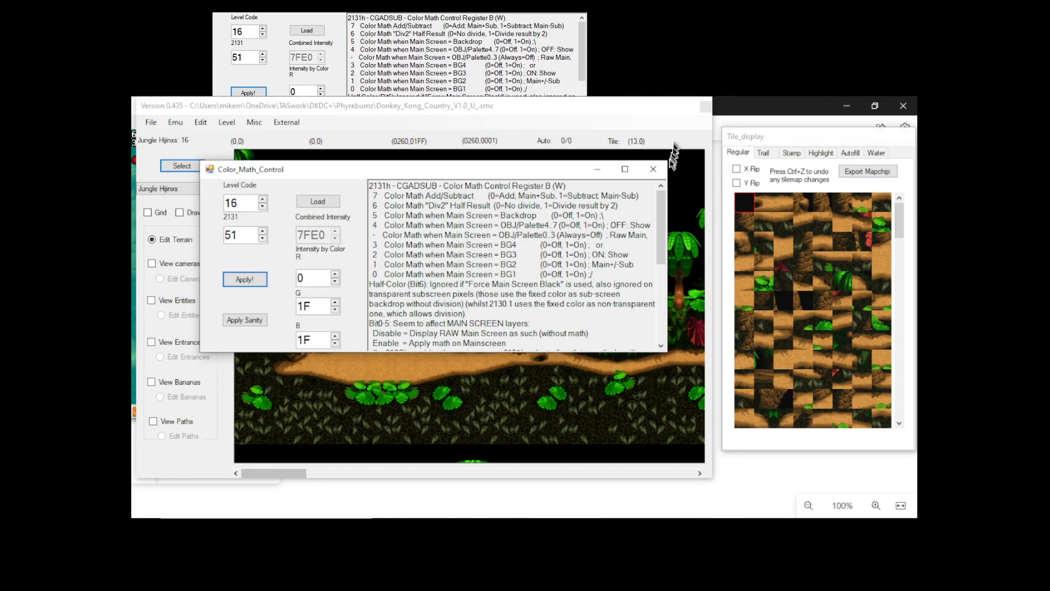
click(653, 169)
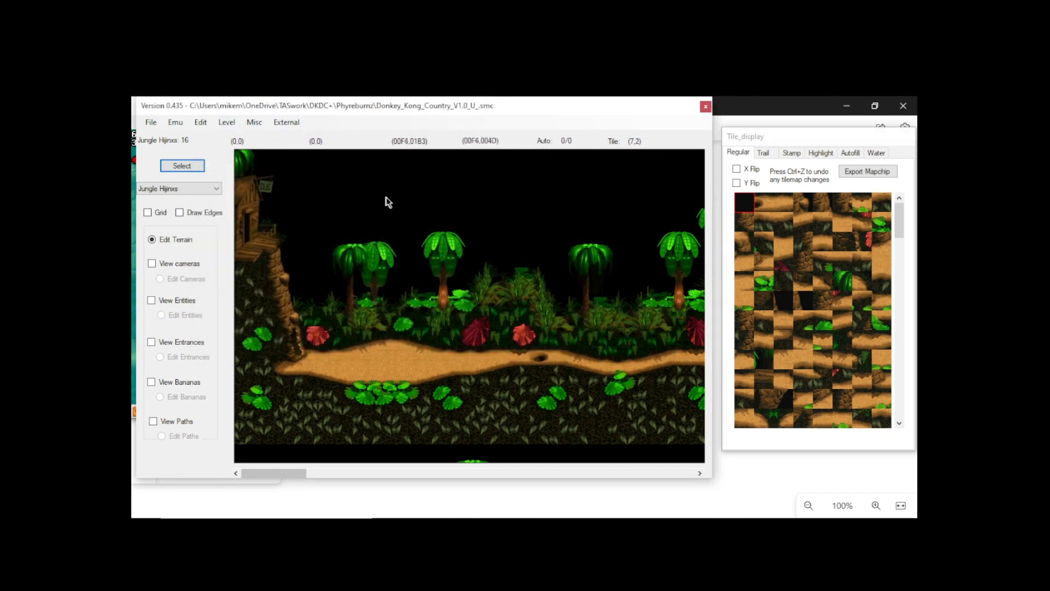
Step: Reopen Color Math Control for Jungle Hijinxs, set the 2131 value to 50, apply it, and close the dialog
click(230, 126)
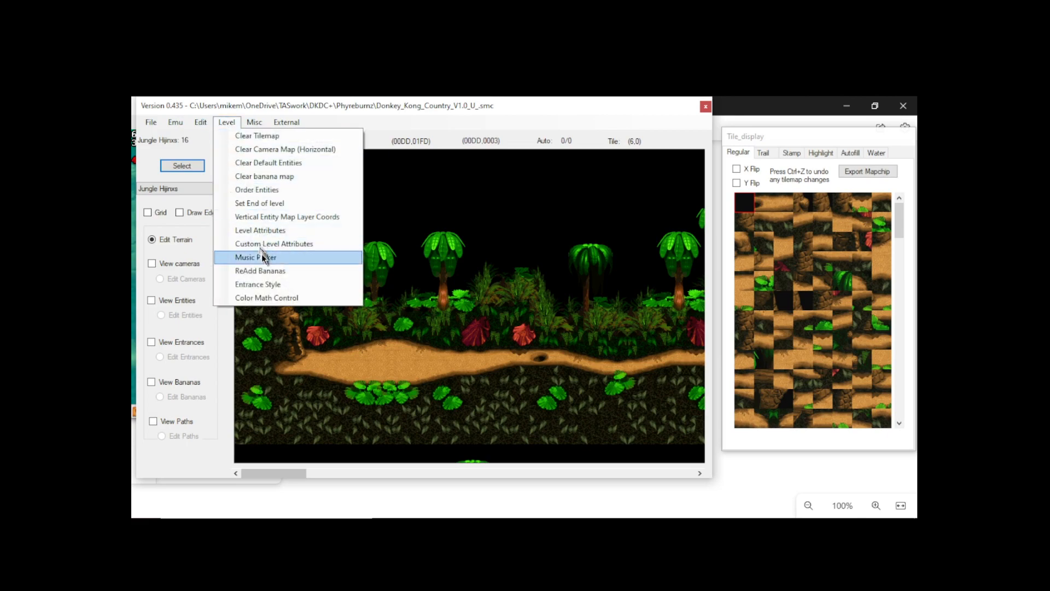
click(285, 299)
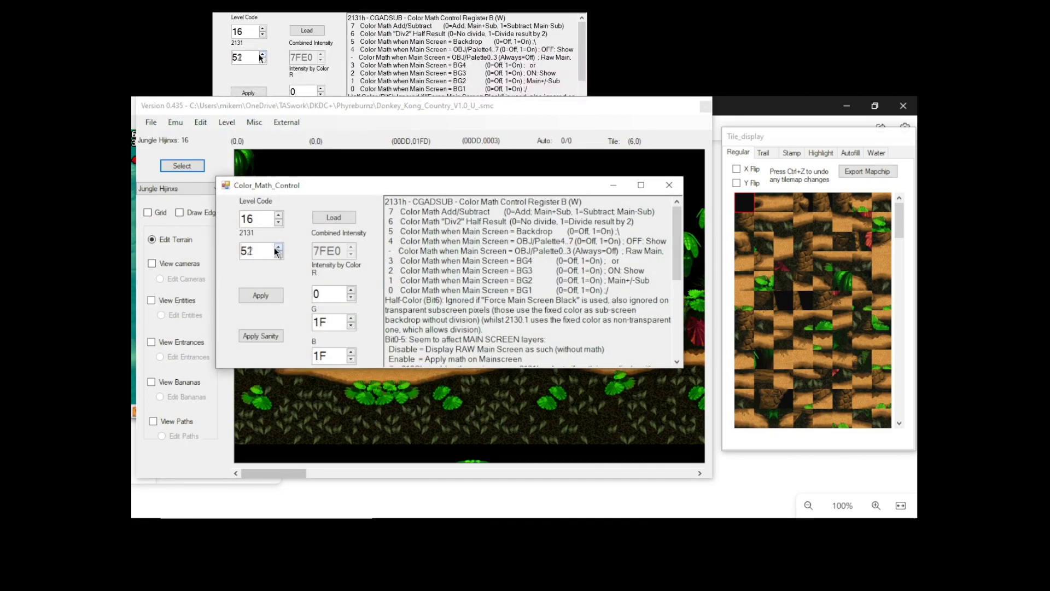
click(261, 296)
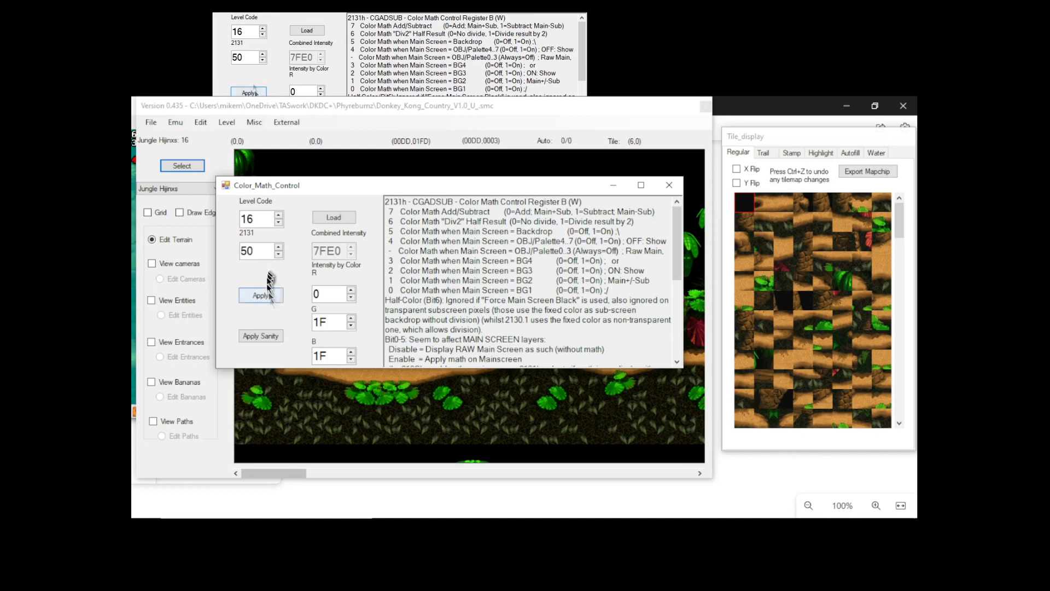
click(669, 185)
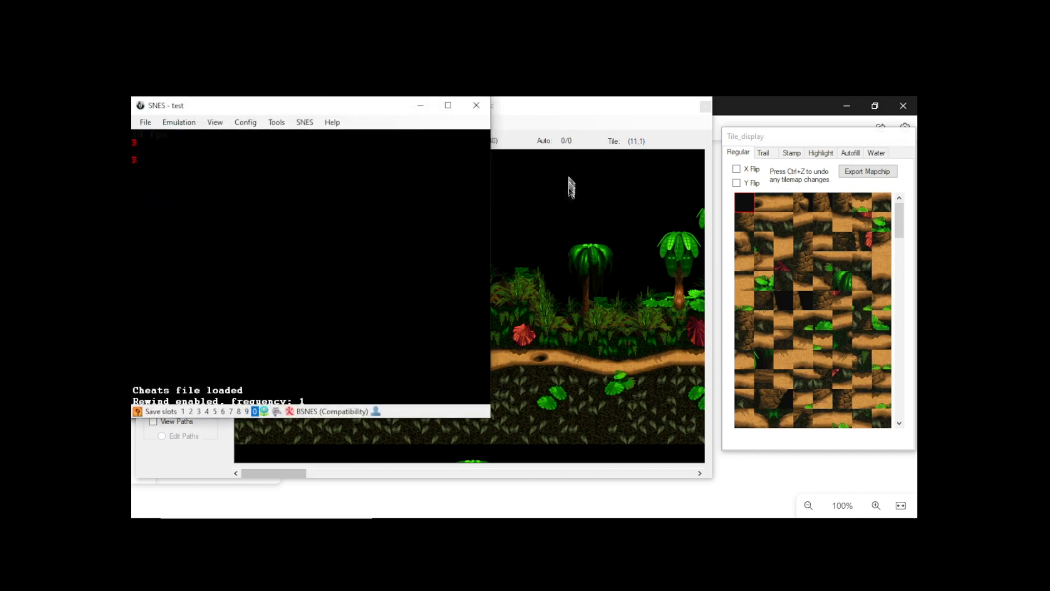
Step: Play through the start of Jungle Hijinxs in the emulator to examine the effect of 2131 value 50
key(z)
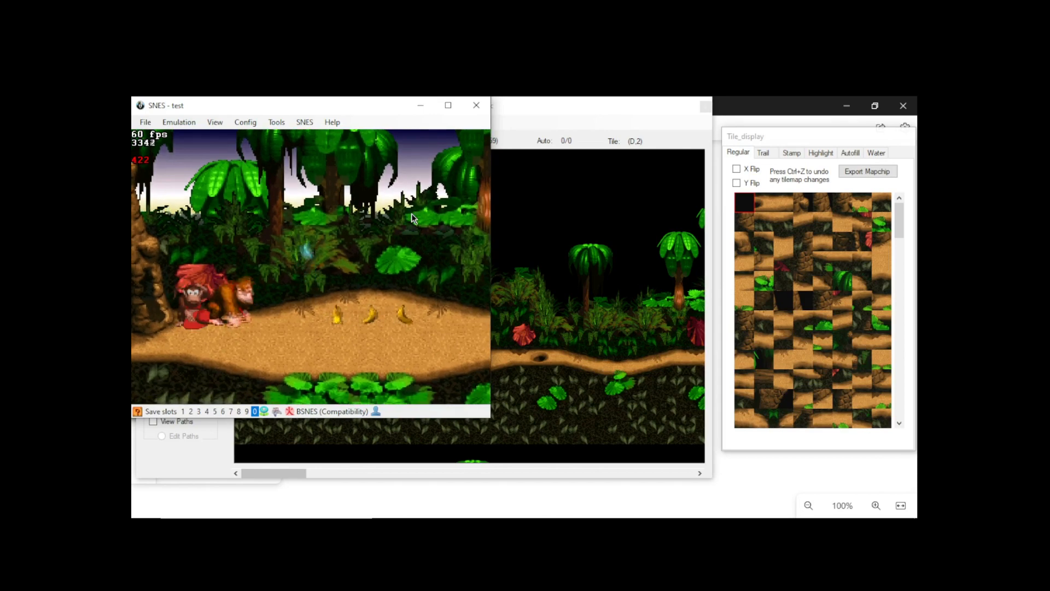
key(Right)
key(Right)
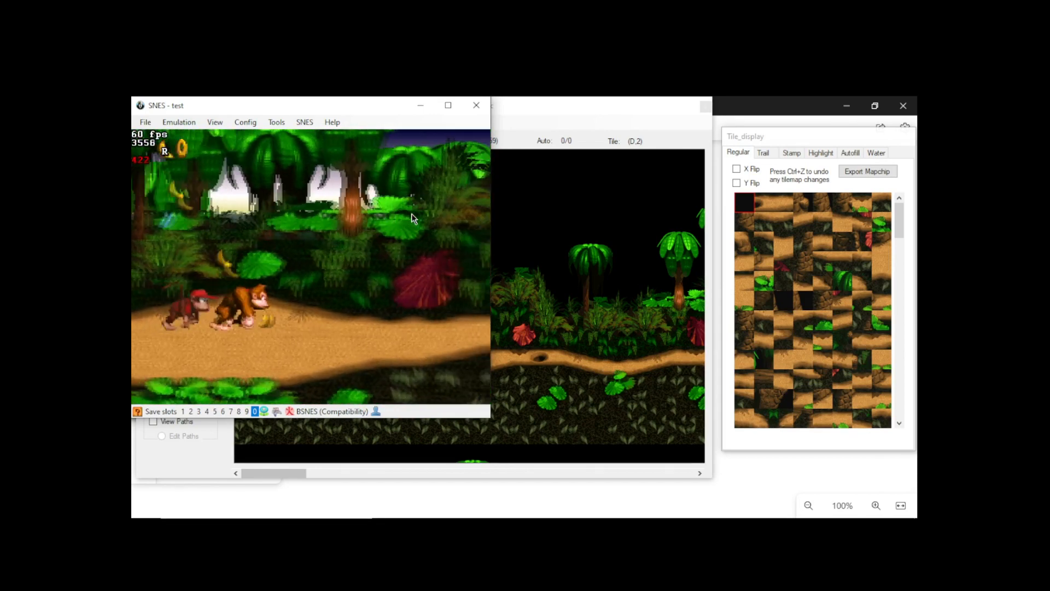
key(z)
key(Right)
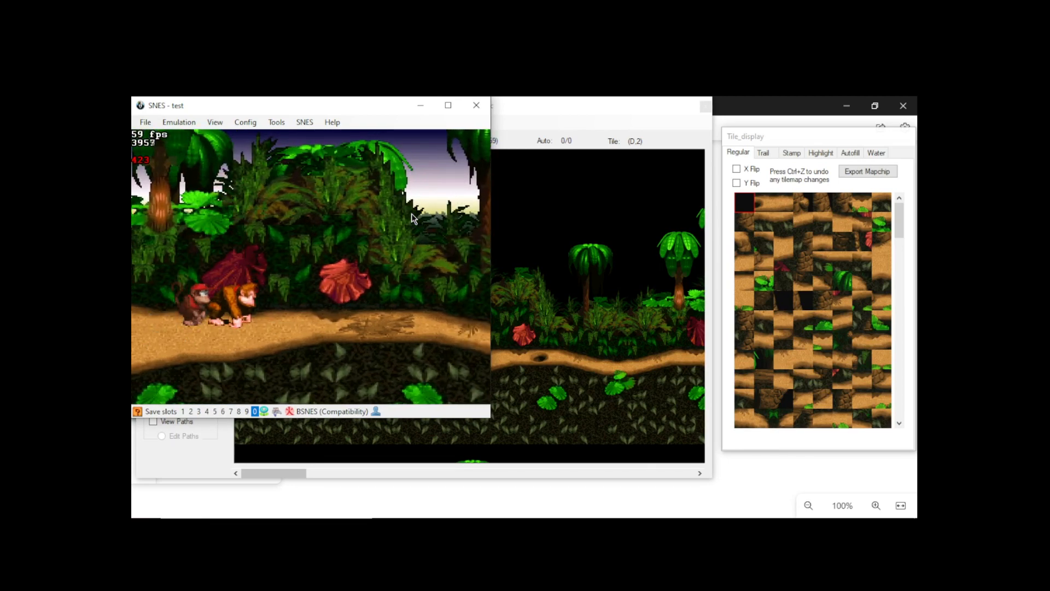
key(Left)
key(a)
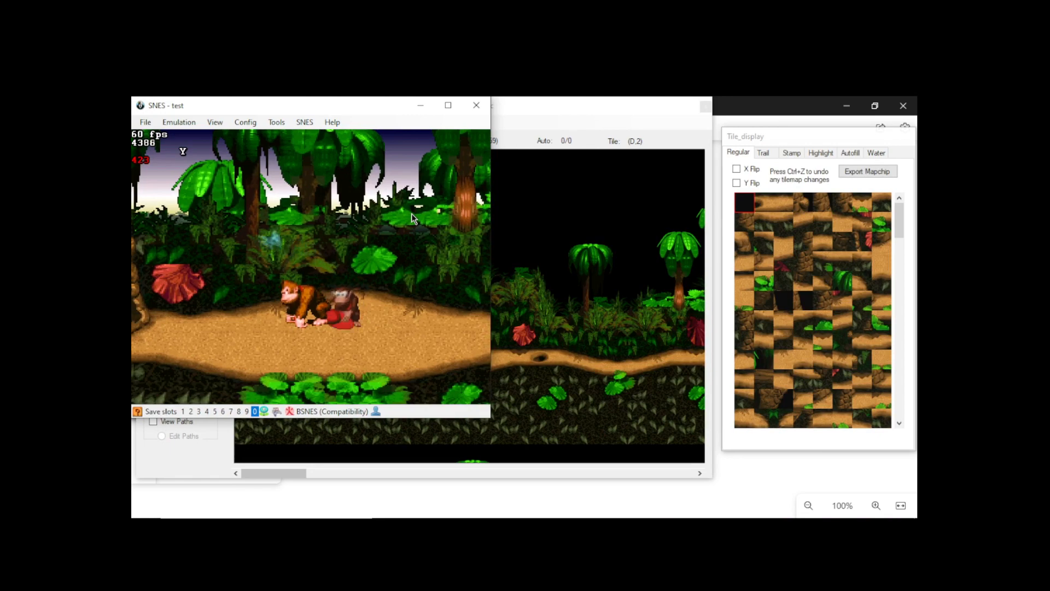
key(Right)
key(z)
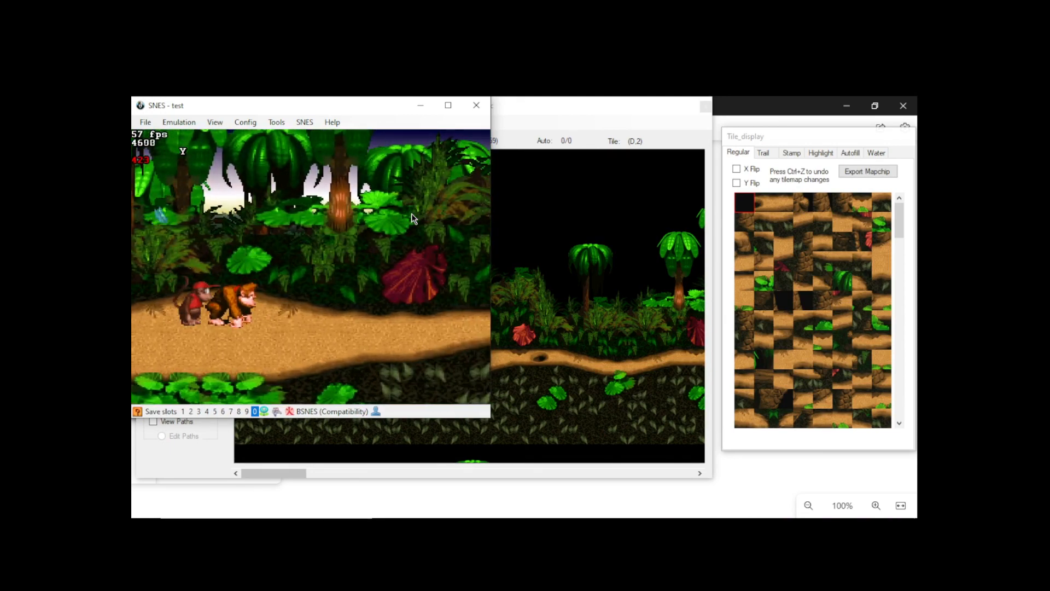
key(Right)
key(z)
key(Right)
key(z)
key(Right)
key(z)
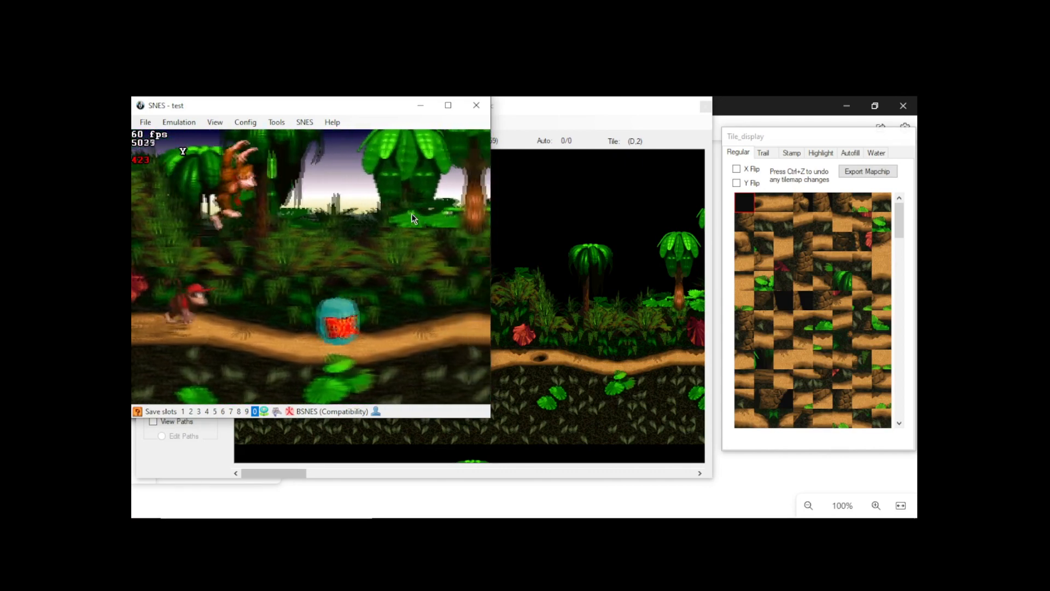
key(Right)
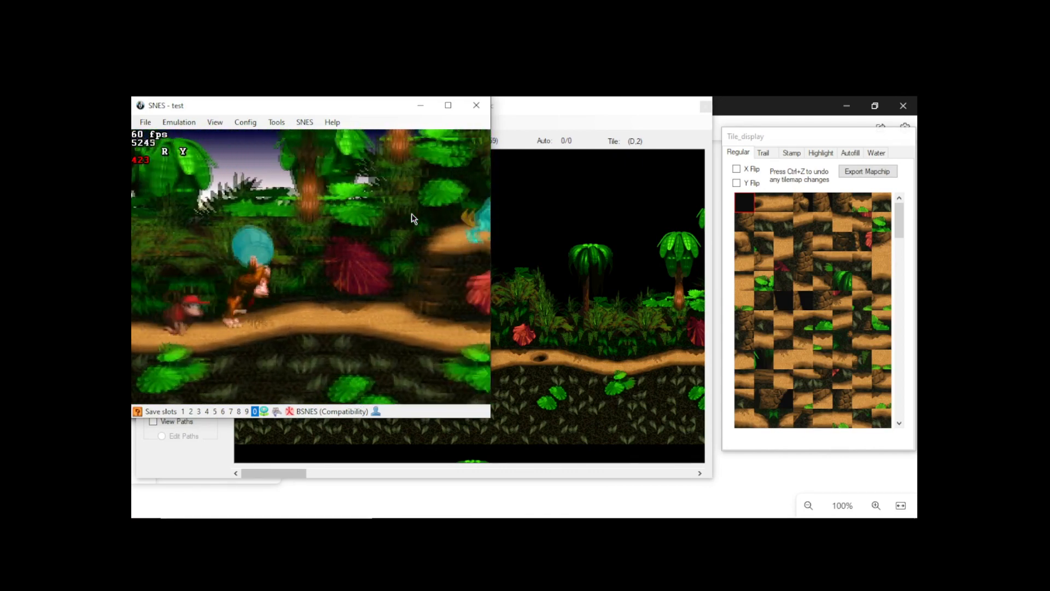
key(Right)
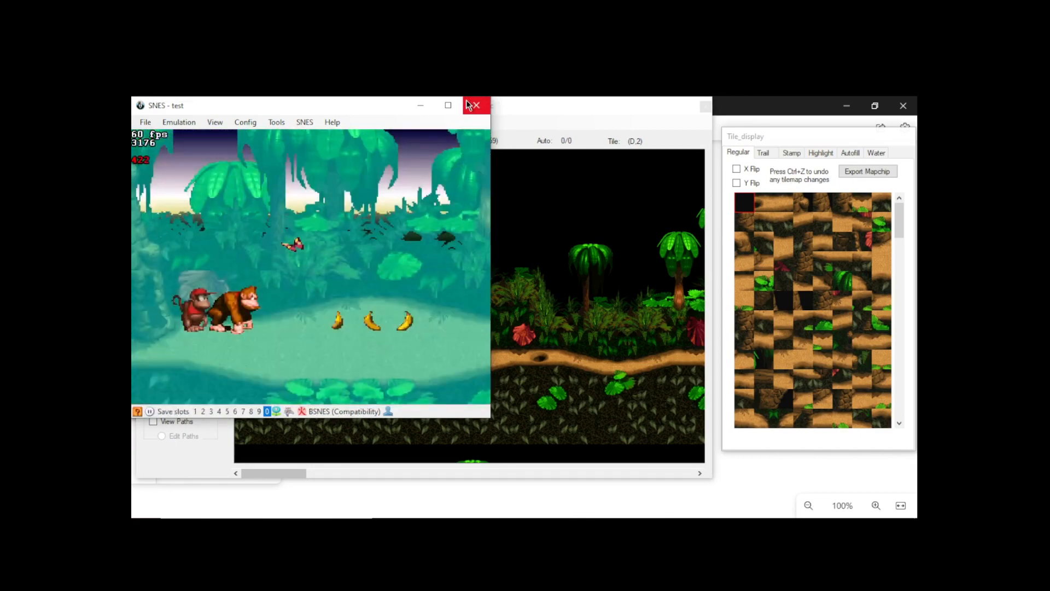
click(531, 107)
click(227, 122)
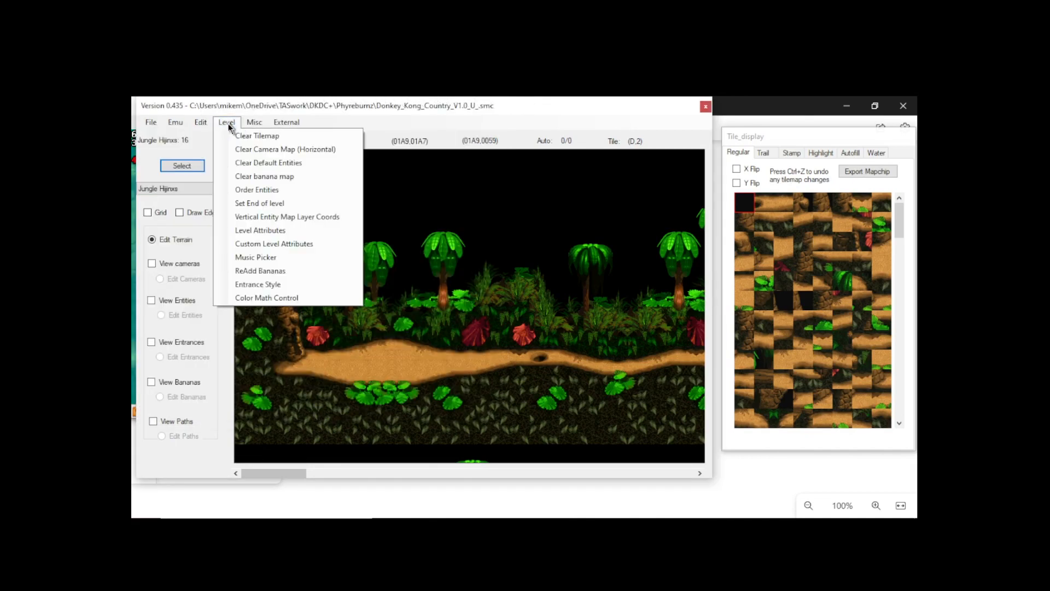
click(277, 298)
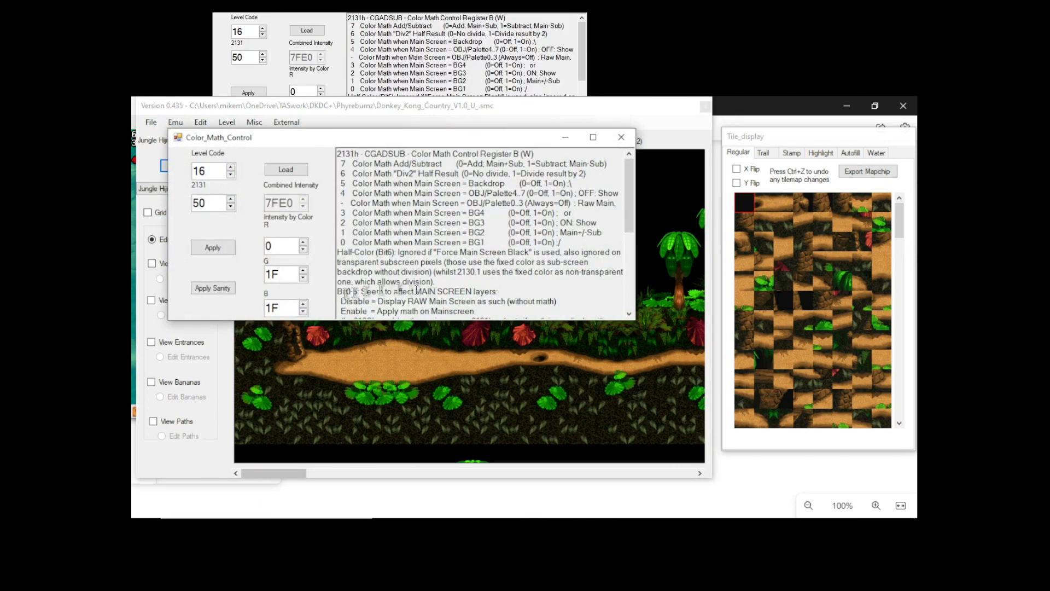
click(622, 138)
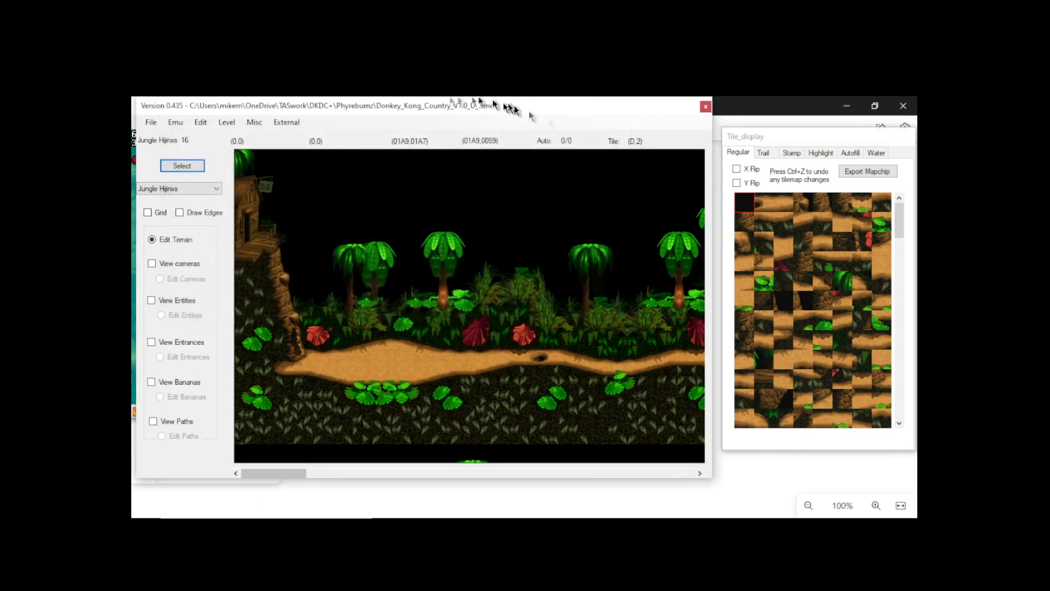
click(226, 122)
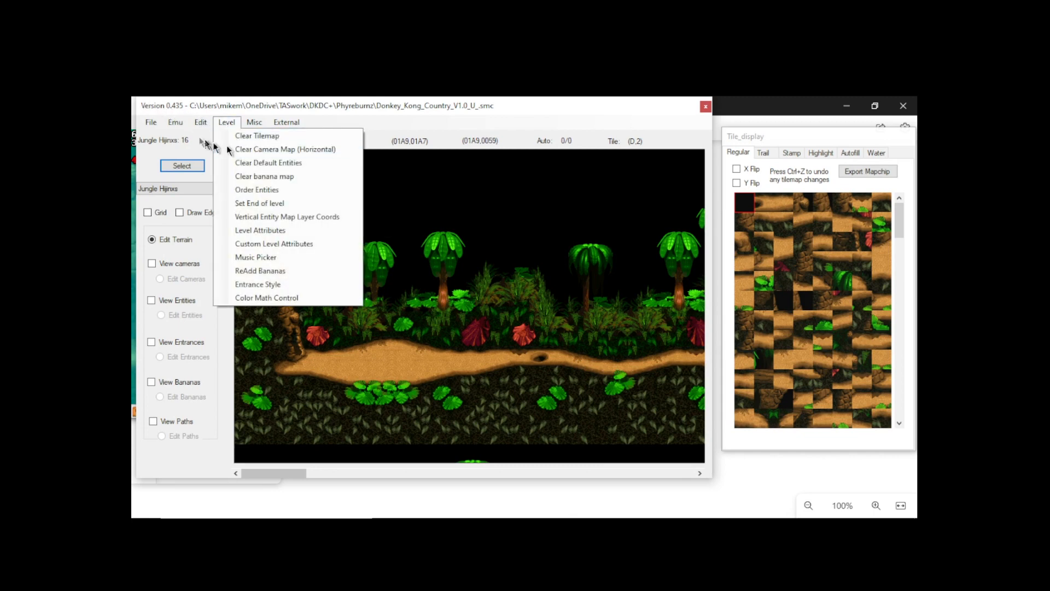
click(217, 107)
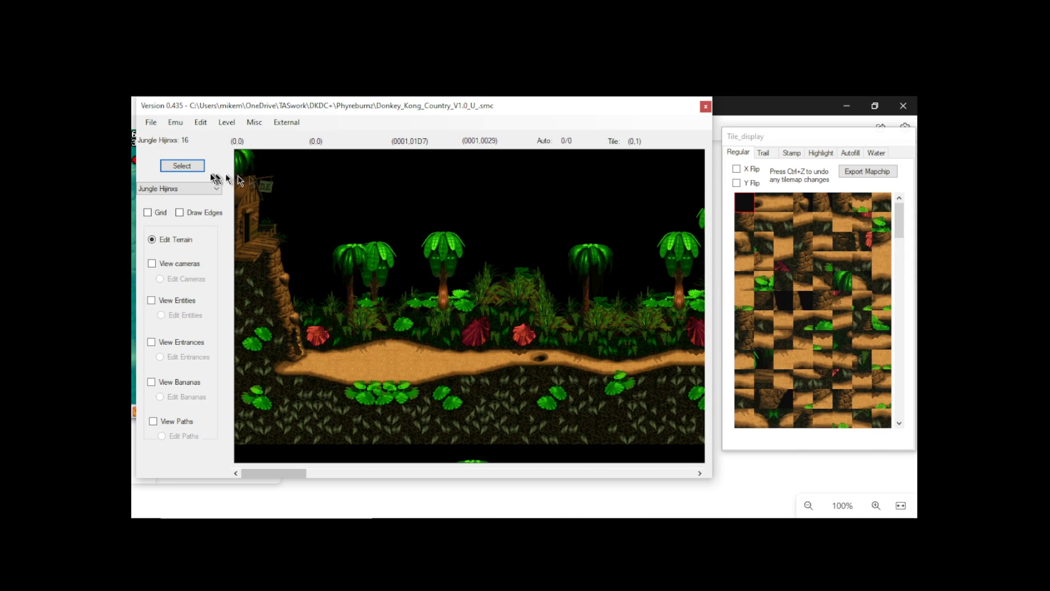
Step: Shift all colors of the Jungle Hijinxs BG palette toward red and yellow in the Palette Editor and write the palette
click(200, 122)
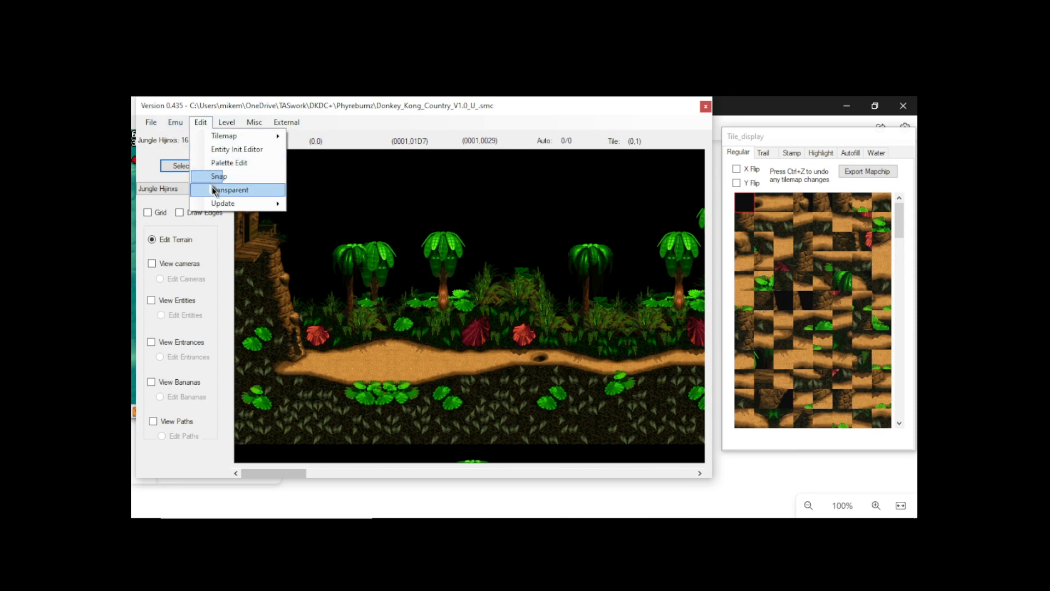
click(224, 163)
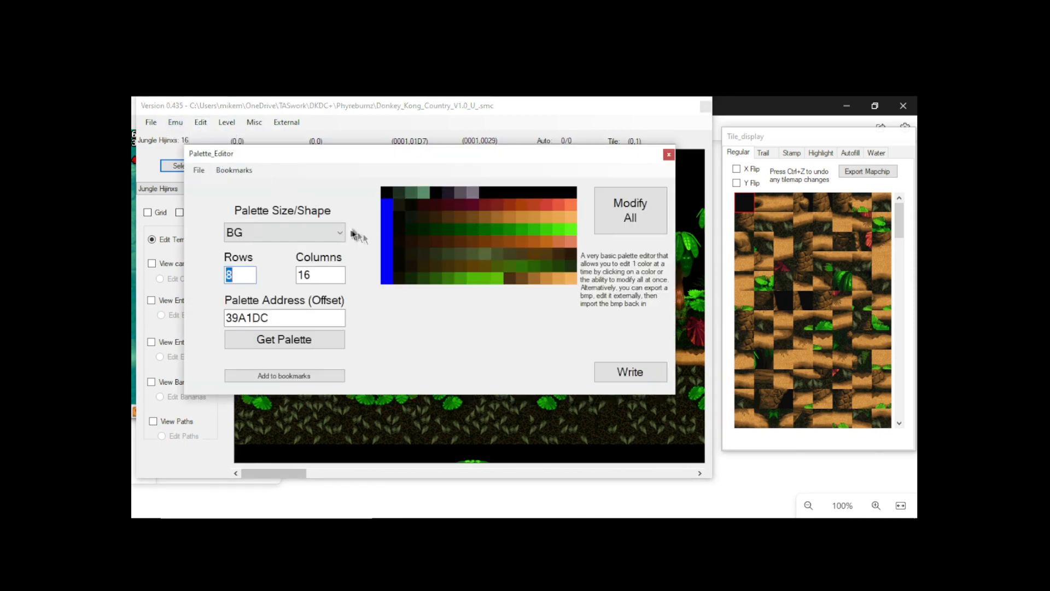
click(621, 222)
drag(574, 334, 392, 322)
click(670, 446)
click(618, 376)
click(670, 155)
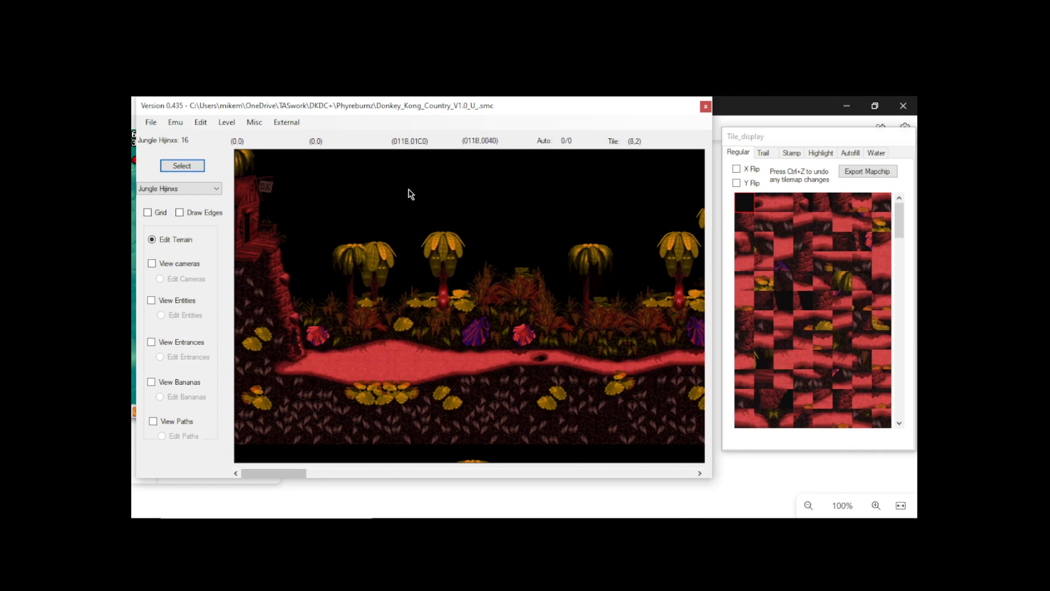
Step: Set the 2131 value back to 51 in Color Math Control, apply it, and close the dialog
click(228, 129)
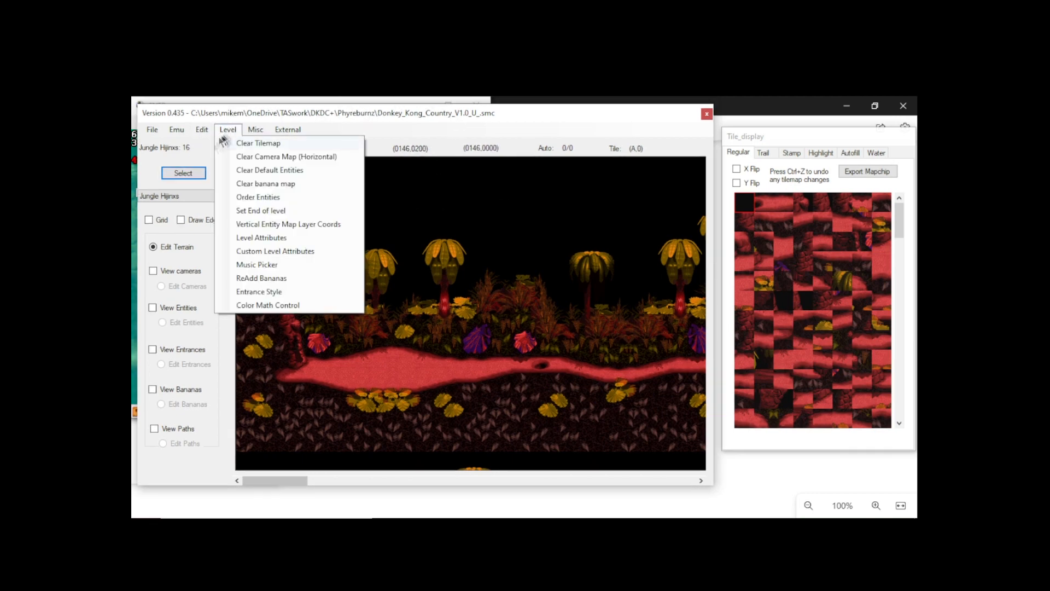
click(284, 305)
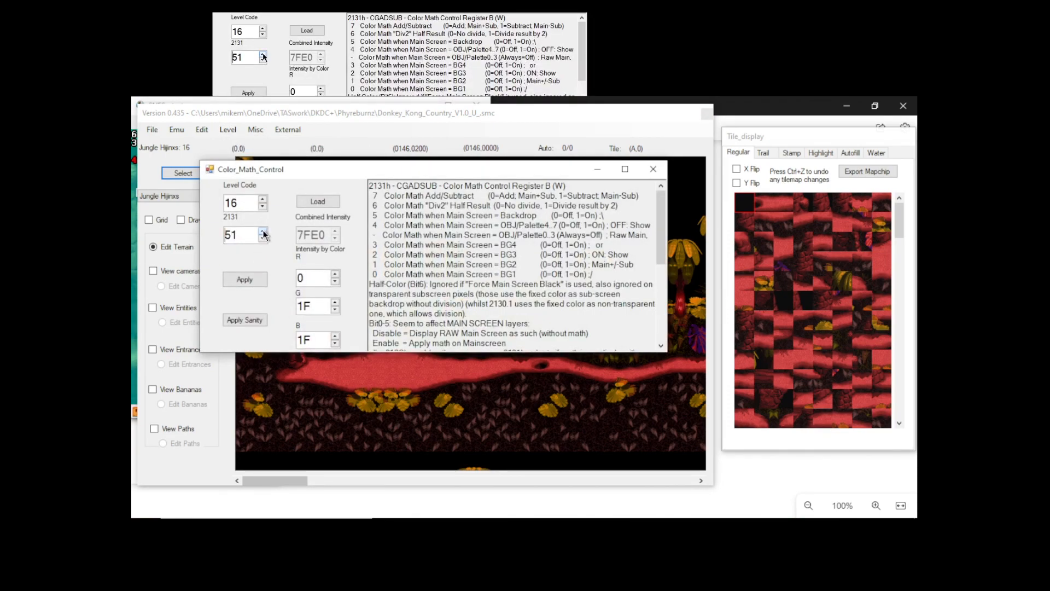
click(245, 280)
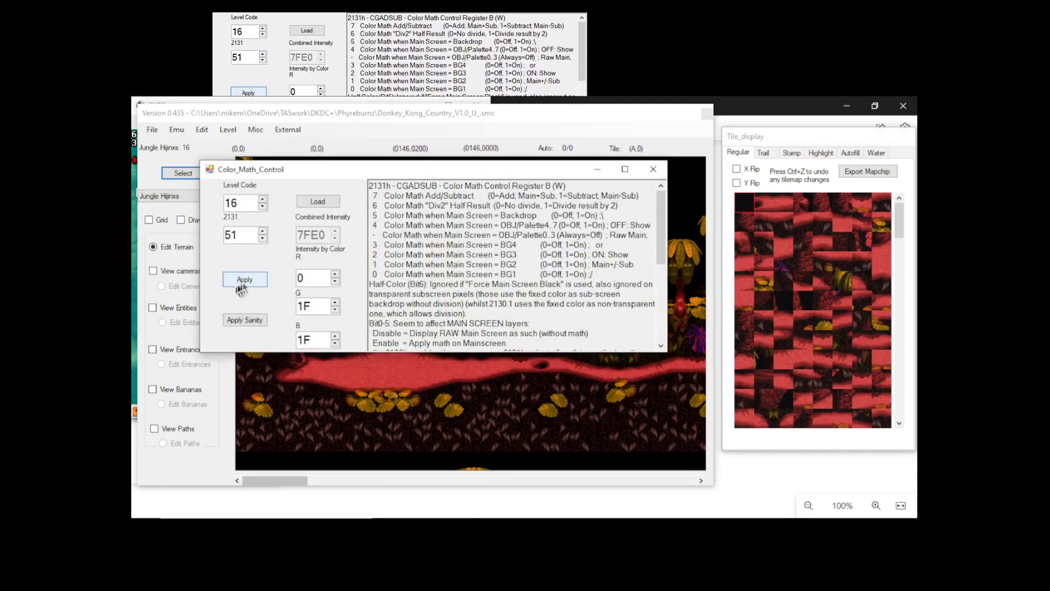
click(653, 169)
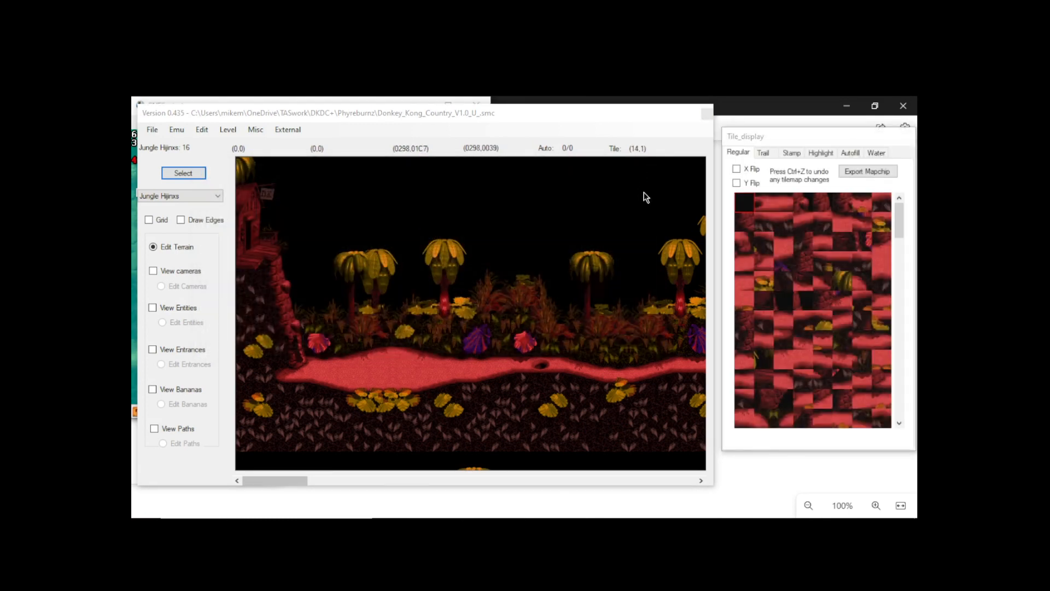
Step: Play Jungle Hijinxs in the emulator to examine the modified palette combined with 2131 value 51
key(p)
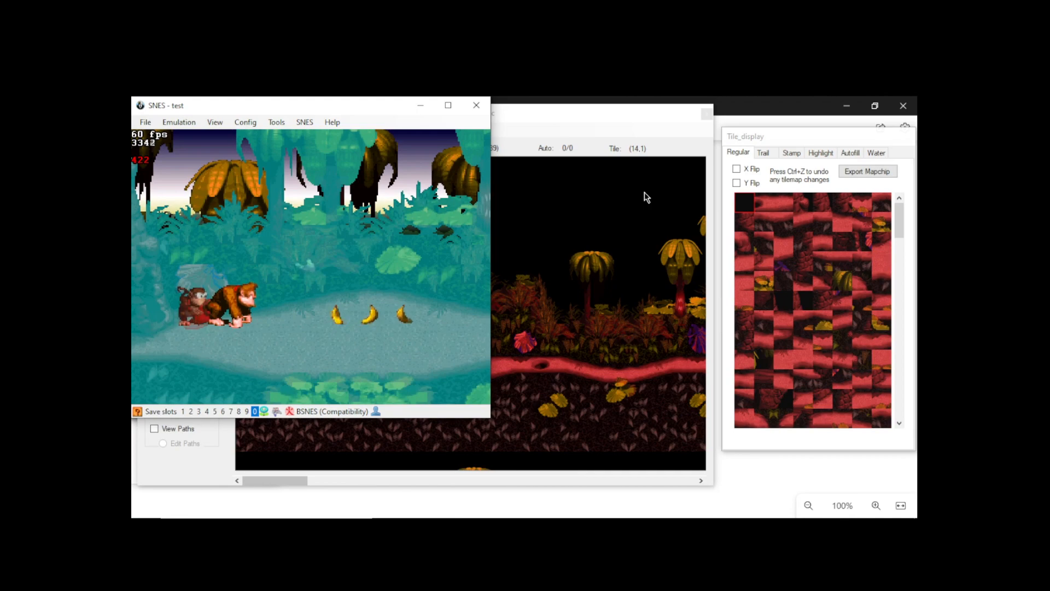
key(Right)
key(z)
key(Right)
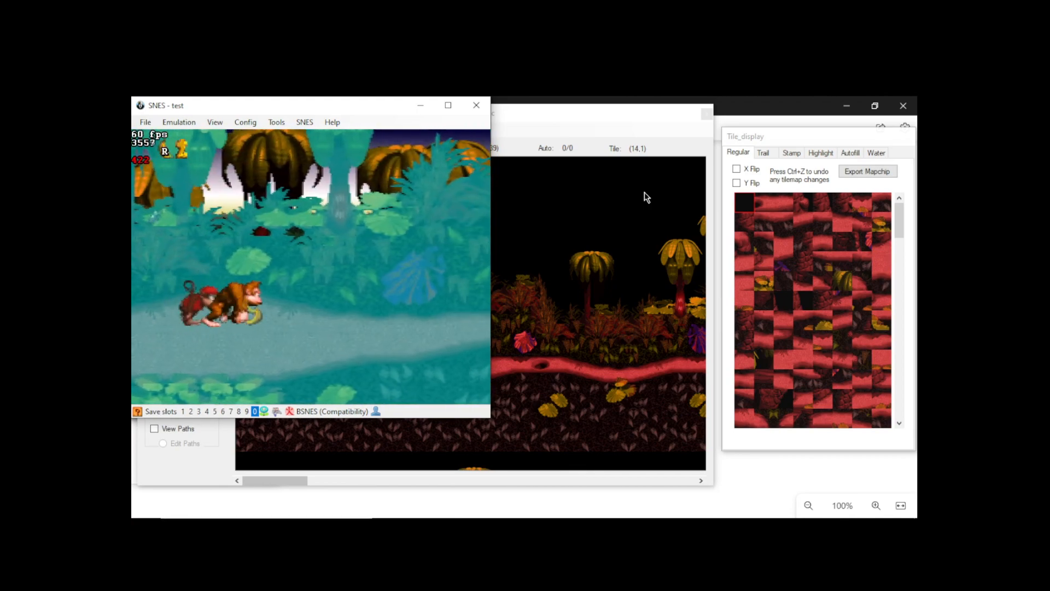
key(Right)
key(z)
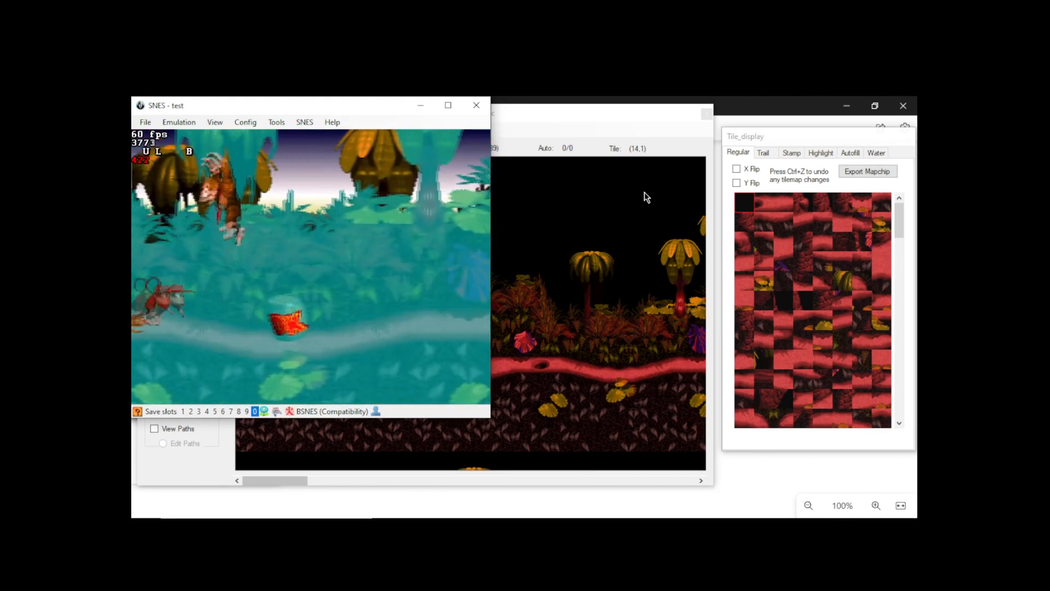
key(Left)
Step: Reload the quick-saved state and travel across the world map to Barrel Cannon Canyon
key(p)
key(Right)
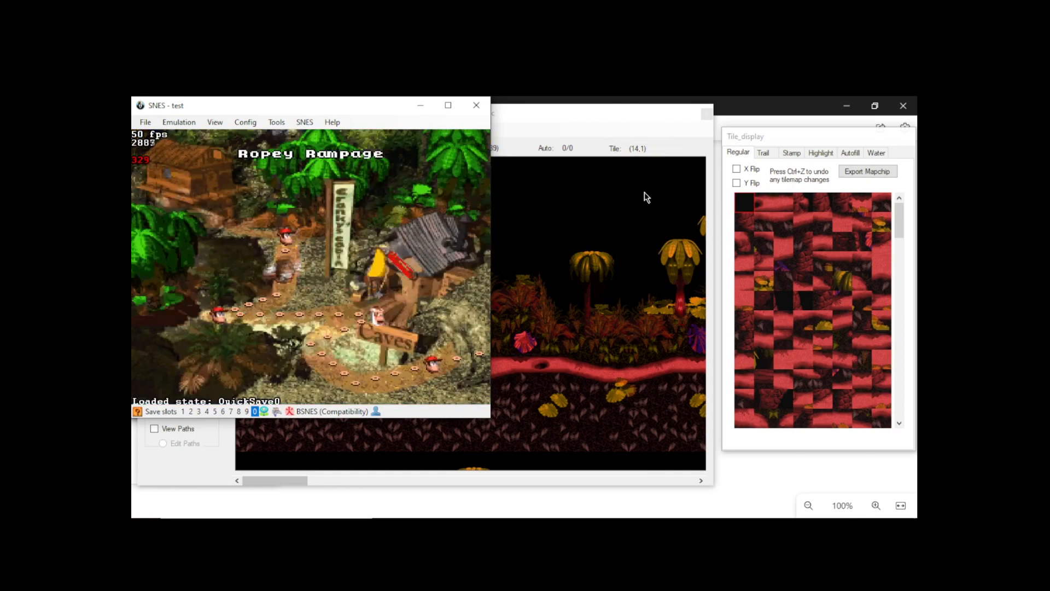
key(z)
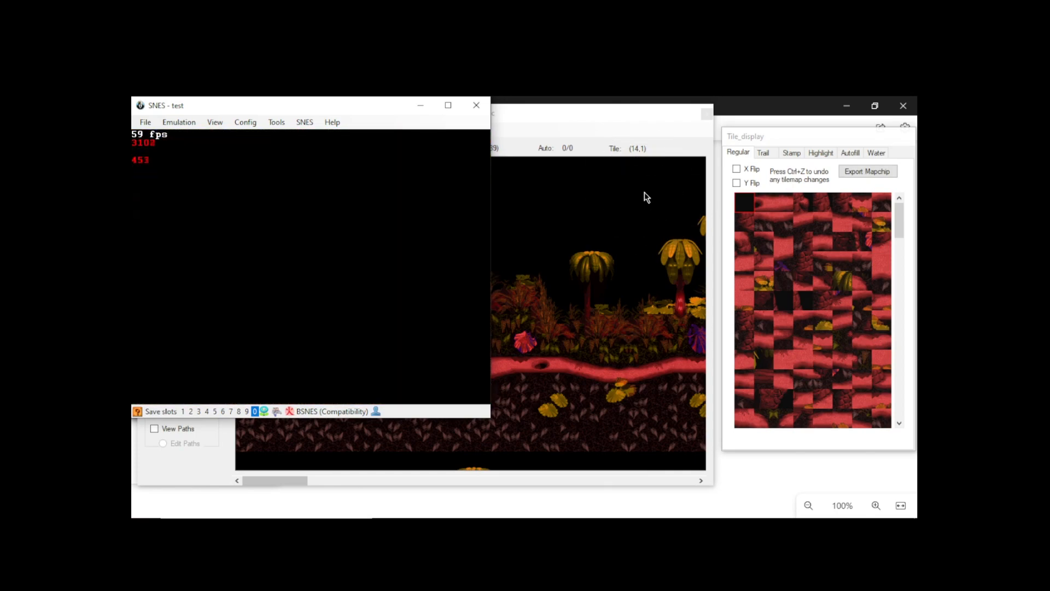
key(p)
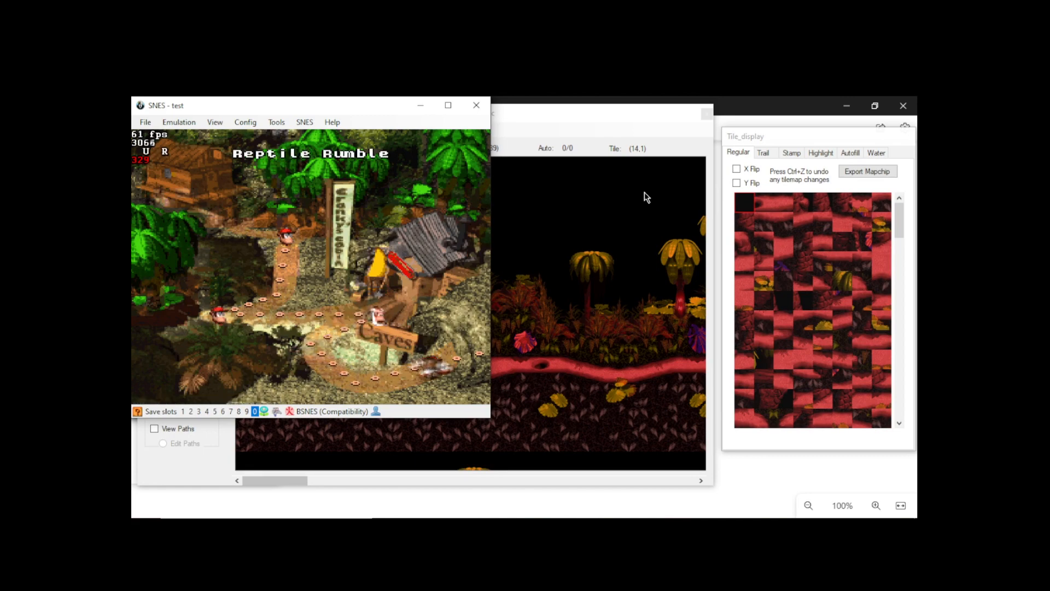
key(Right)
key(Right)
key(Right)
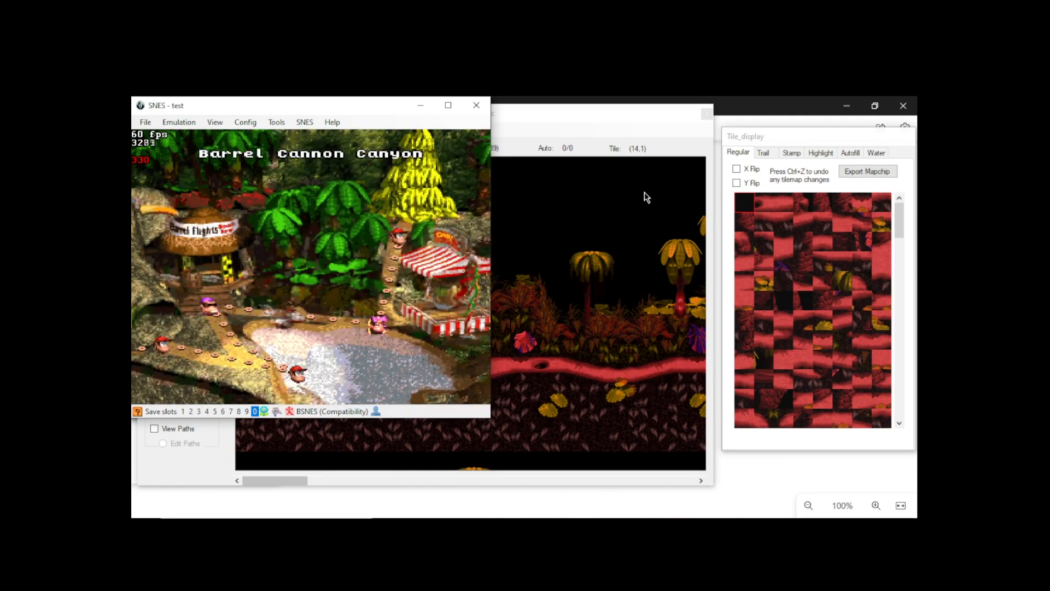
Step: Play Barrel Cannon Canyon to examine its palette colors, pause the emulator, and return to the level editor
key(z)
key(Right)
key(a)
key(Left)
key(Right)
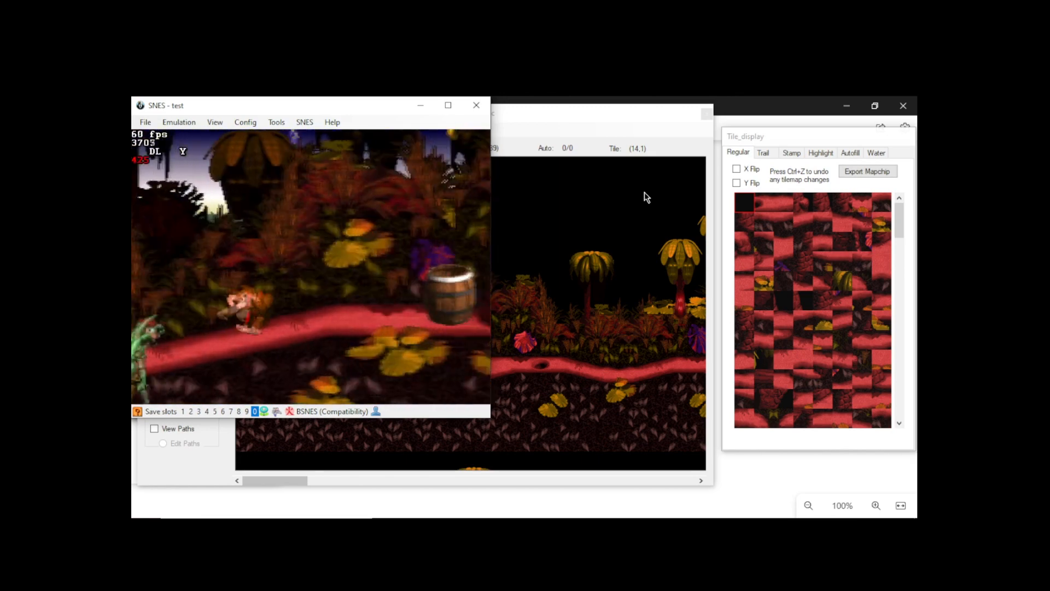
key(Left)
key(Pause)
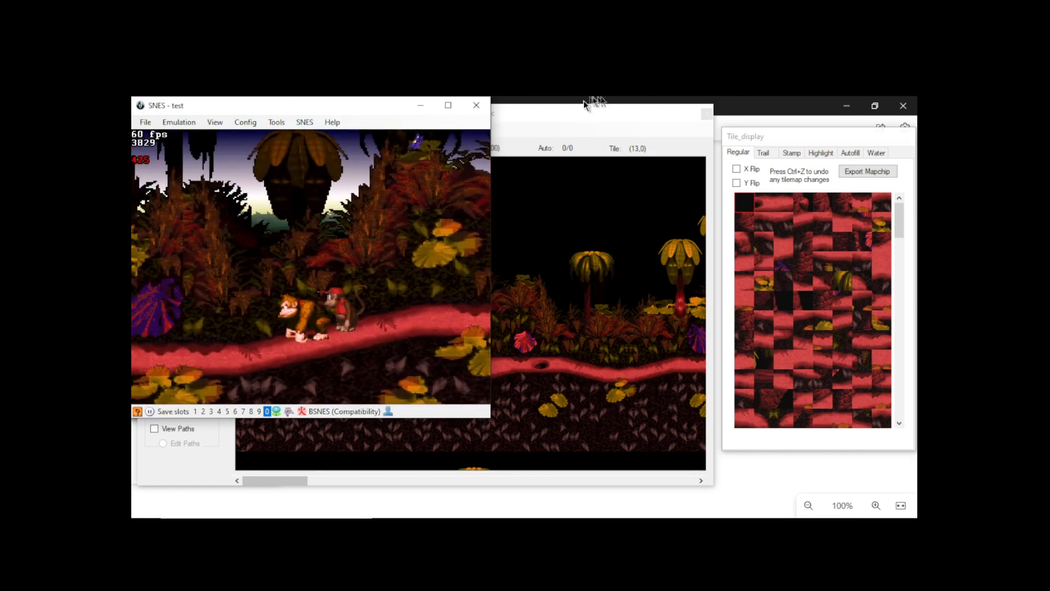
click(536, 114)
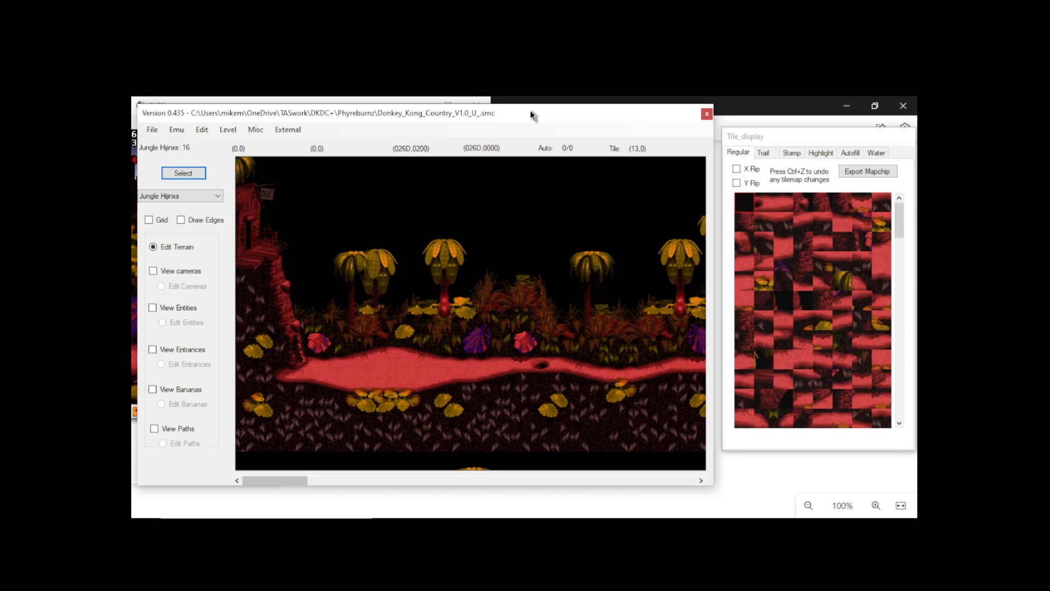